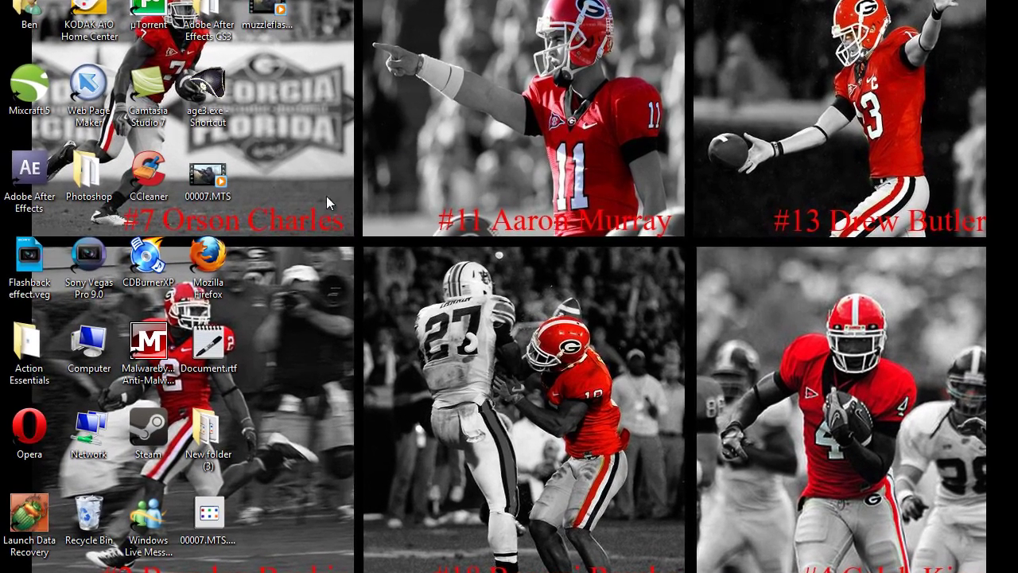
Step: Bring the browser forward and view the clip archive page opened earlier
left_click_drag(326, 194, 379, 305)
key("super")
key("super")
left_click_drag(753, 38, 494, 229)
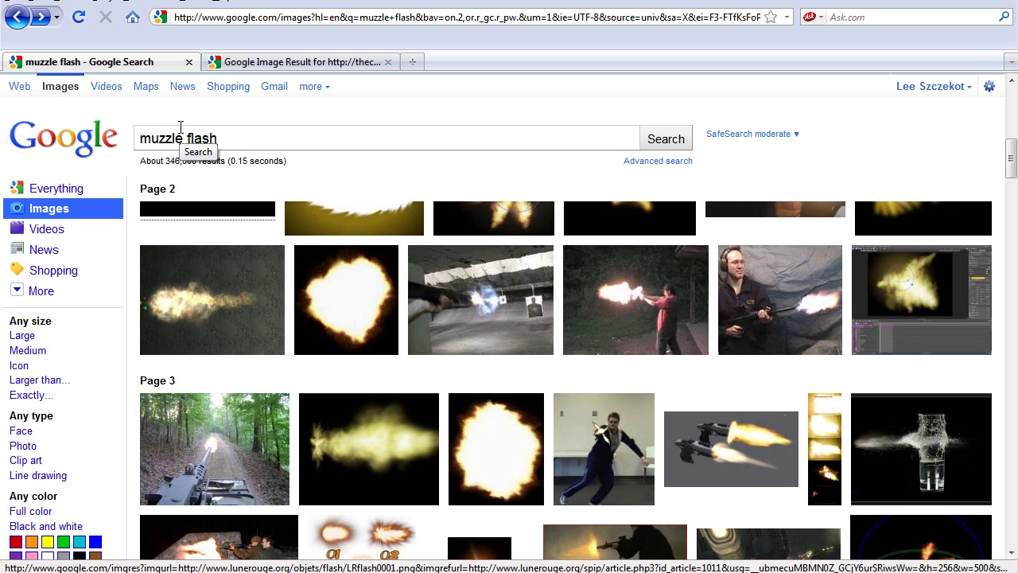
mouse_move(329, 327)
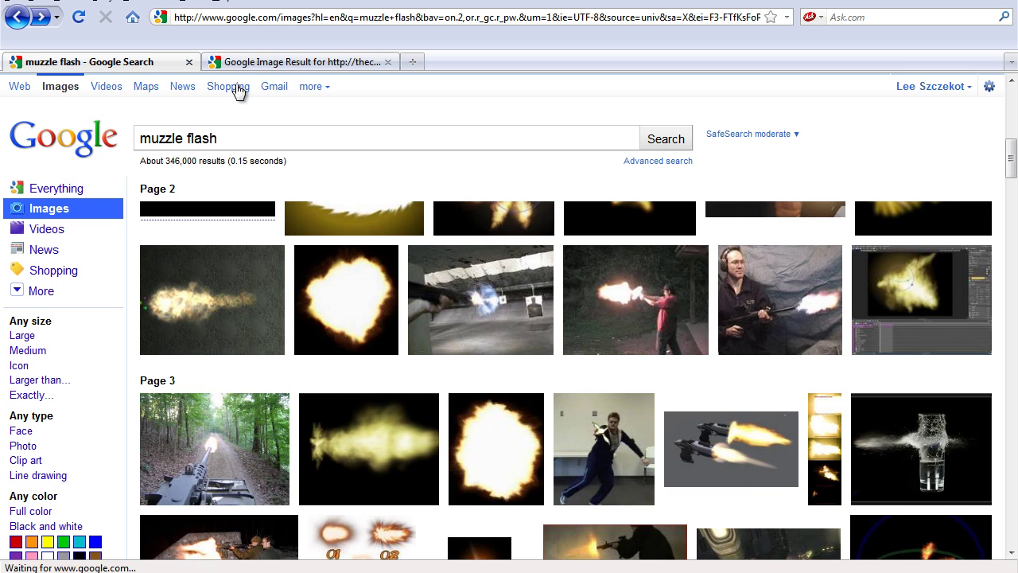
left_click(249, 63)
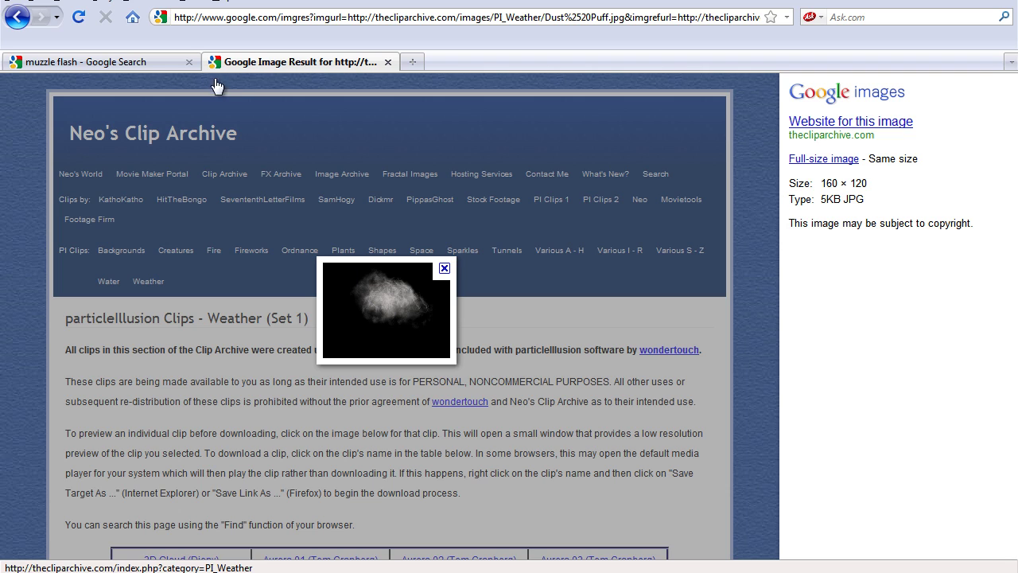
Step: Search Google Images for 'dust puff', browse the results, then close that tab
left_click(132, 25)
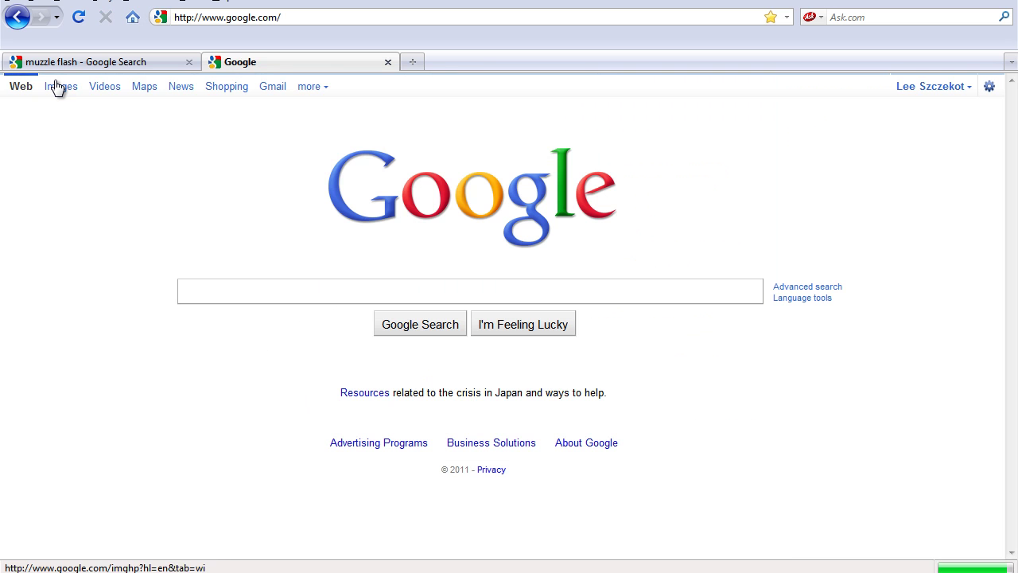
left_click(62, 85)
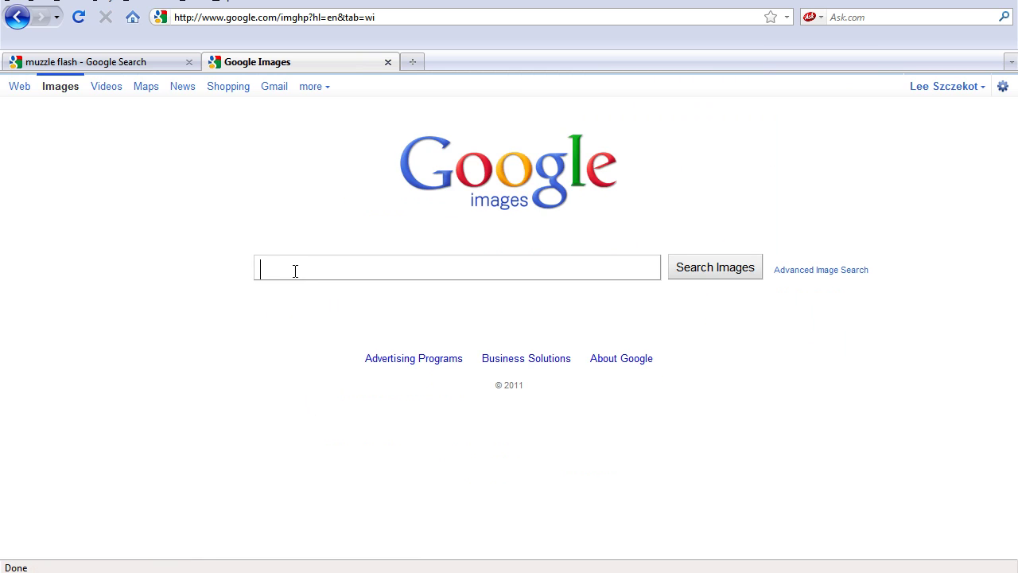
type("dust puff")
key("Return")
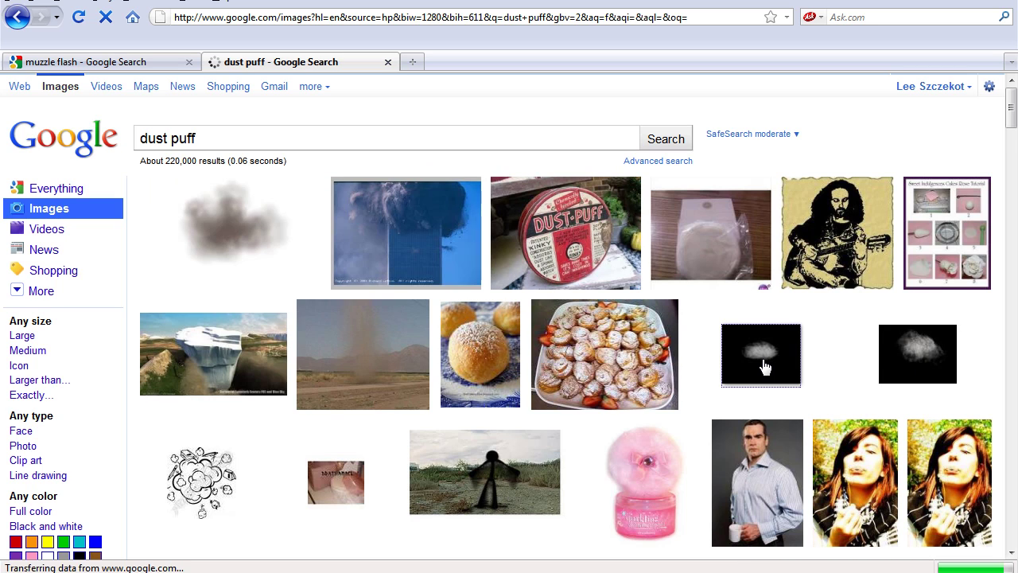
mouse_move(763, 365)
scroll(359, 295, "down", 2)
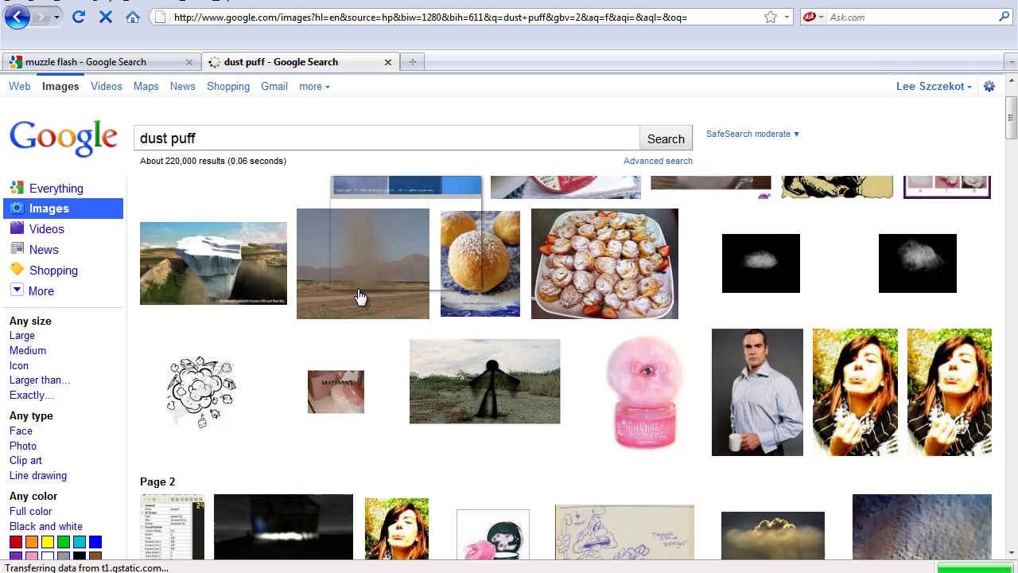
scroll(359, 295, "up", 2)
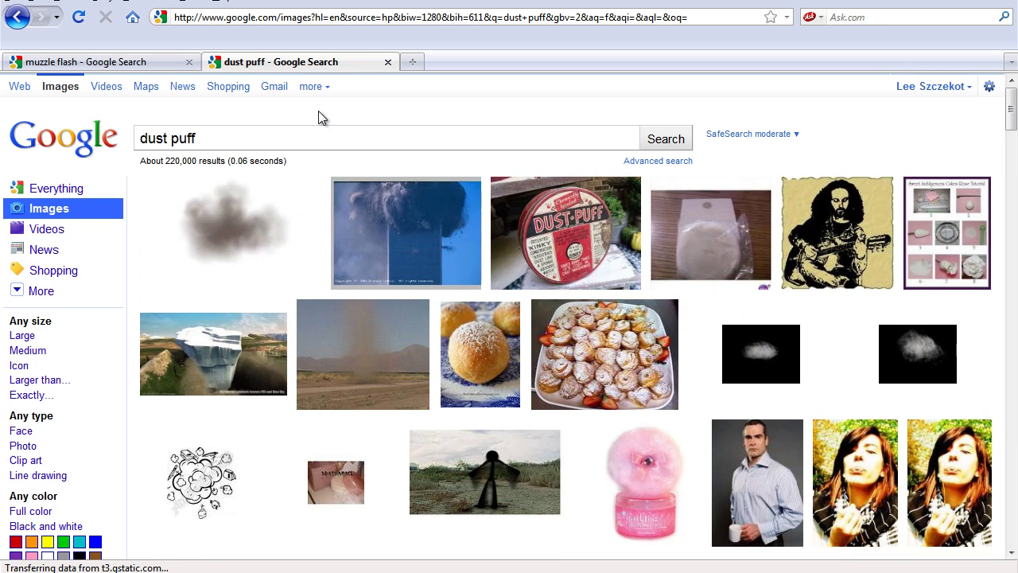
left_click(388, 62)
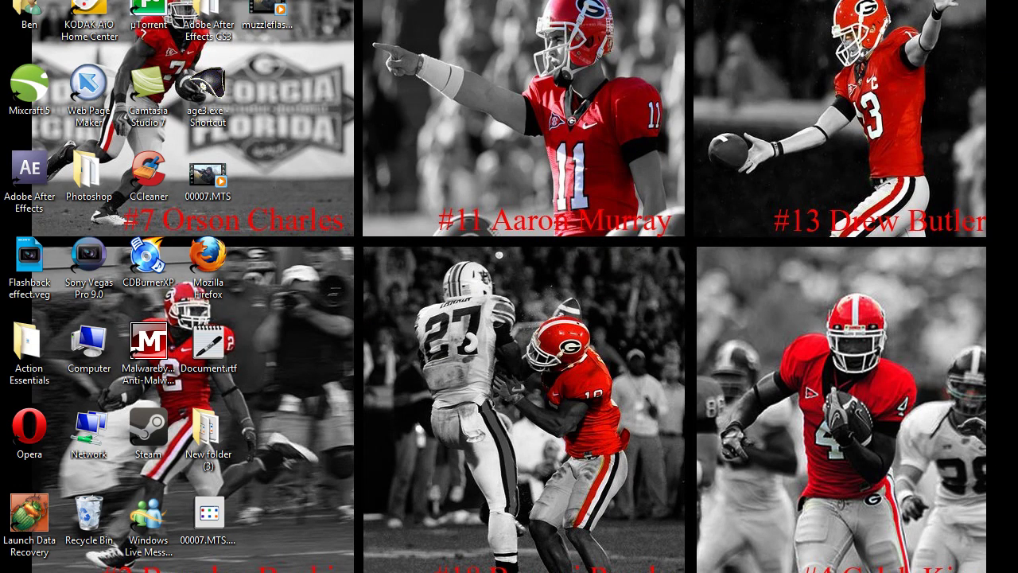
Step: Play the muzzleflash video in Media Player, close it, and return to the Vegas project
double_click(274, 7)
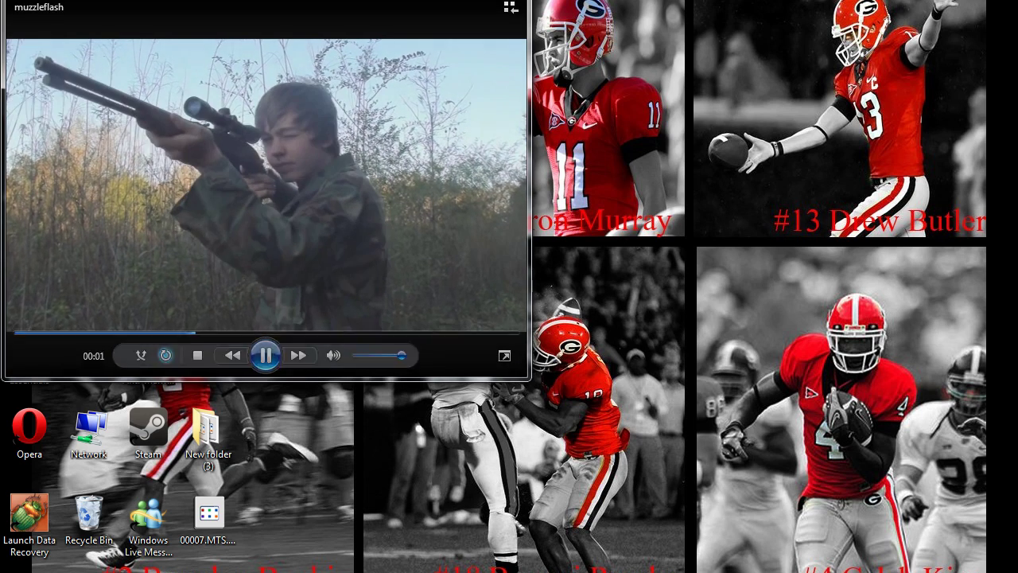
key("alt+F4")
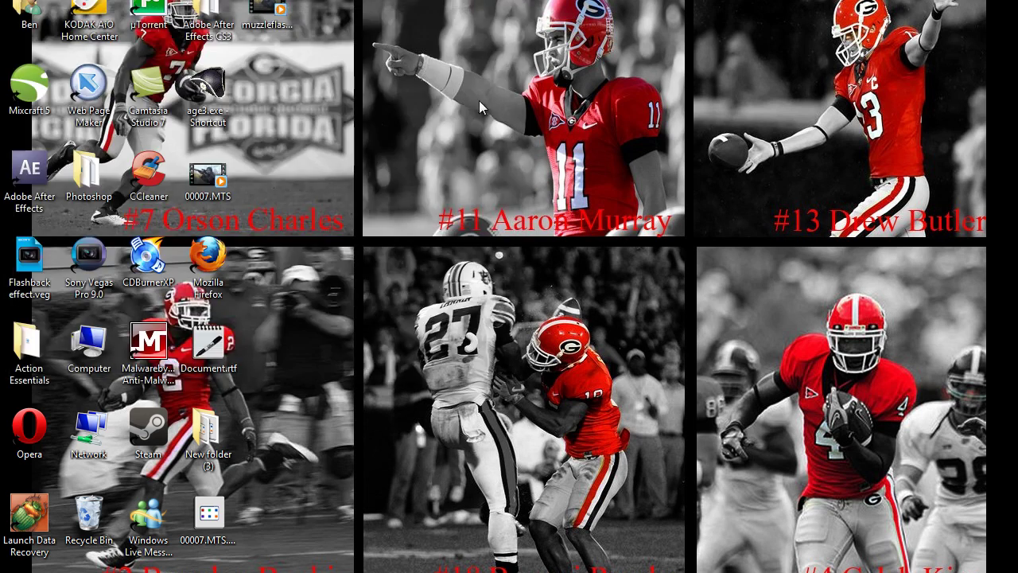
key("alt+Tab")
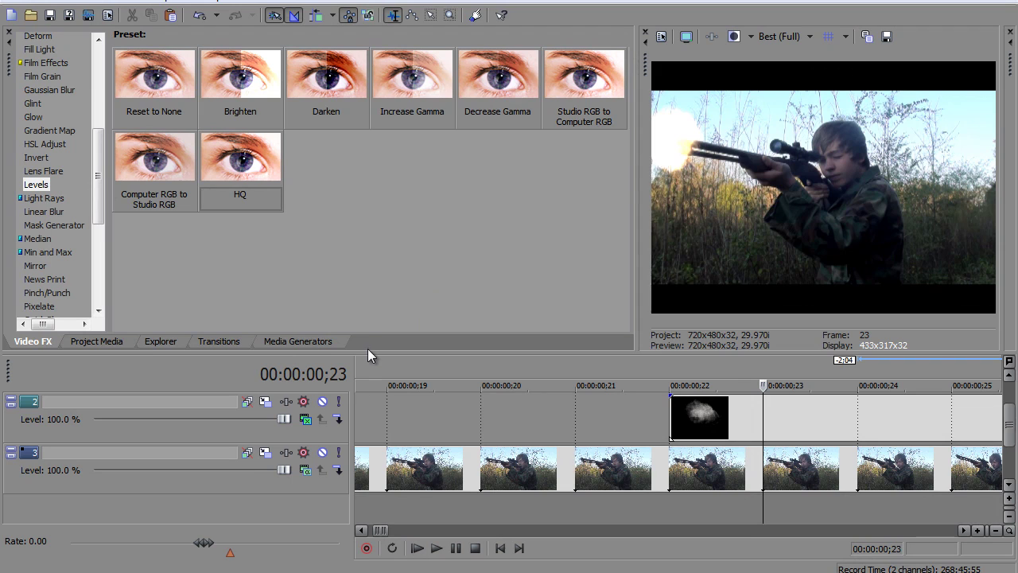
Step: Delete all three existing tracks from the timeline
left_click_drag(368, 350, 367, 334)
right_click(31, 446)
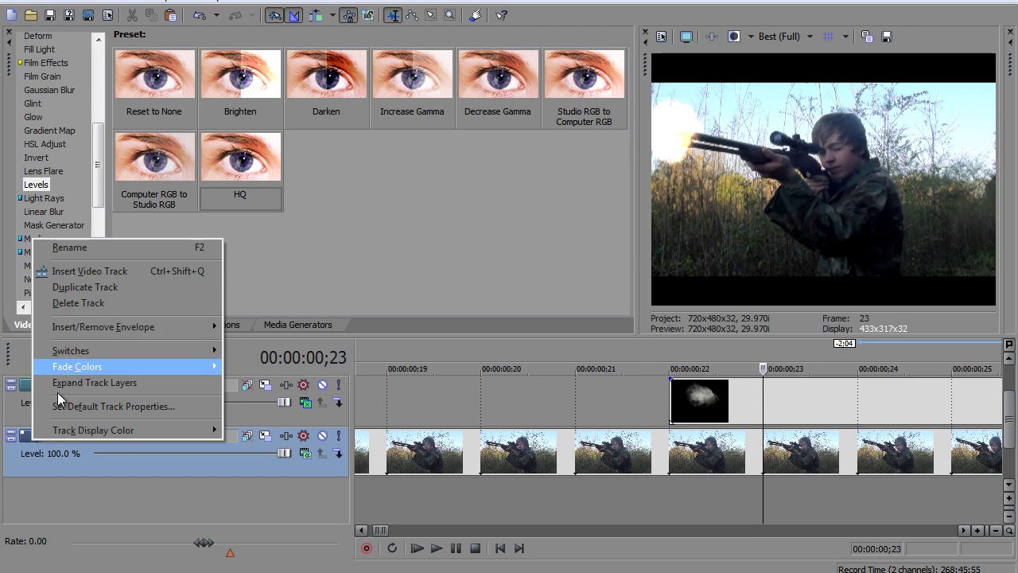
left_click(84, 303)
right_click(55, 404)
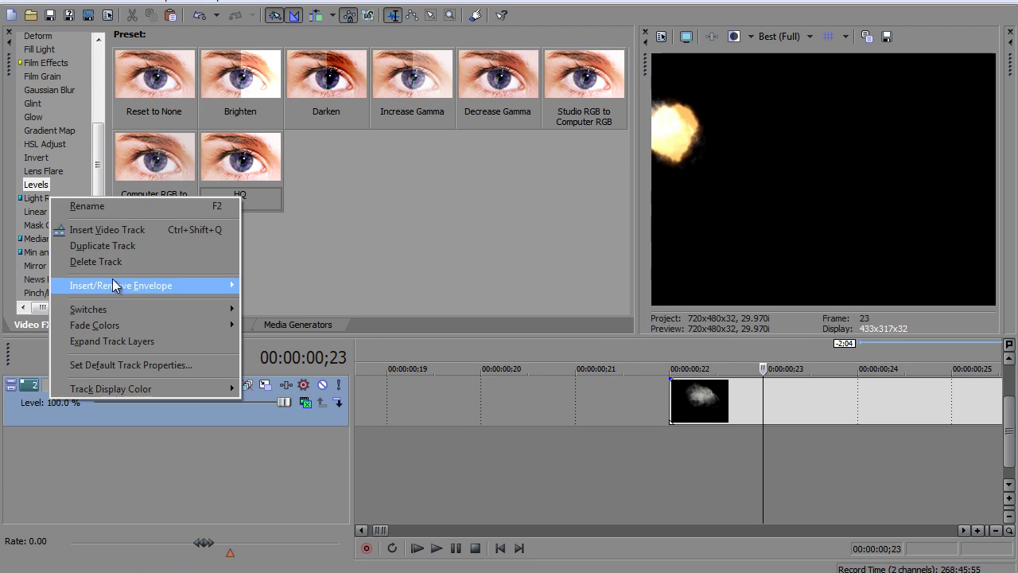
left_click(96, 260)
right_click(38, 386)
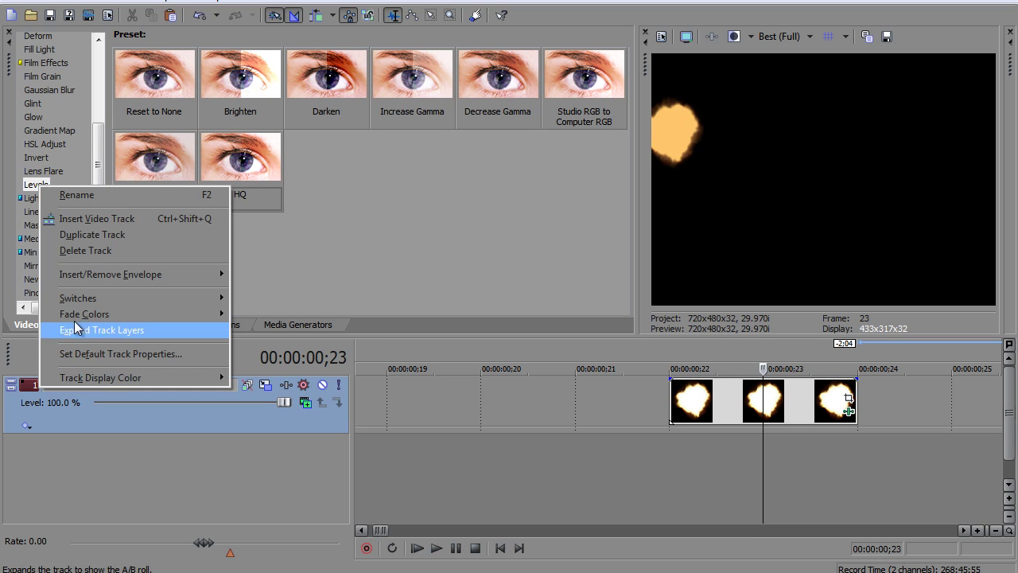
left_click(86, 255)
Step: Add 00007.MTS from Project Media, trim both ends, and slide it to the timeline start
left_click(97, 325)
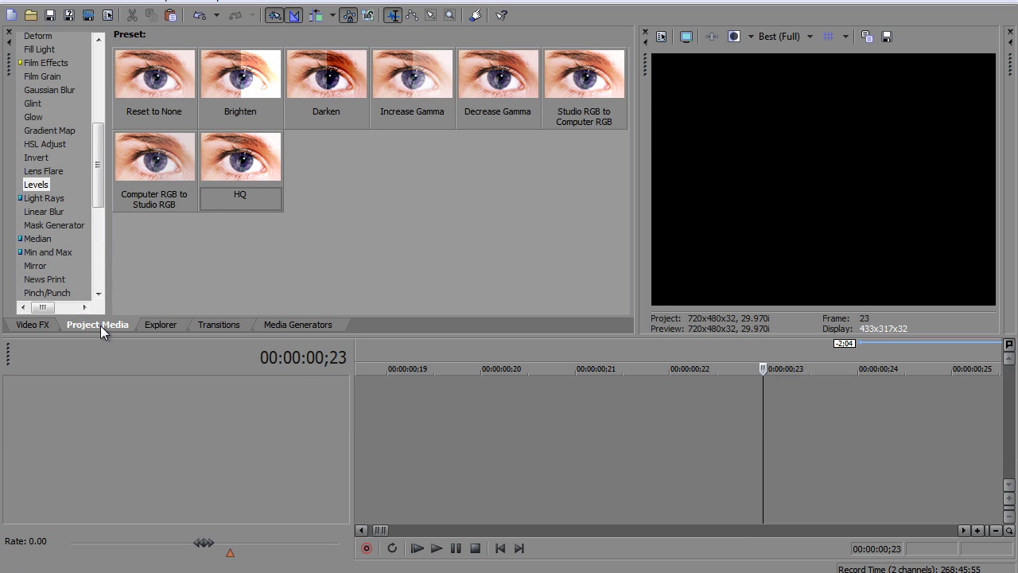
mouse_move(143, 87)
left_mouse_down()
mouse_move(342, 382)
mouse_move(417, 406)
left_mouse_up()
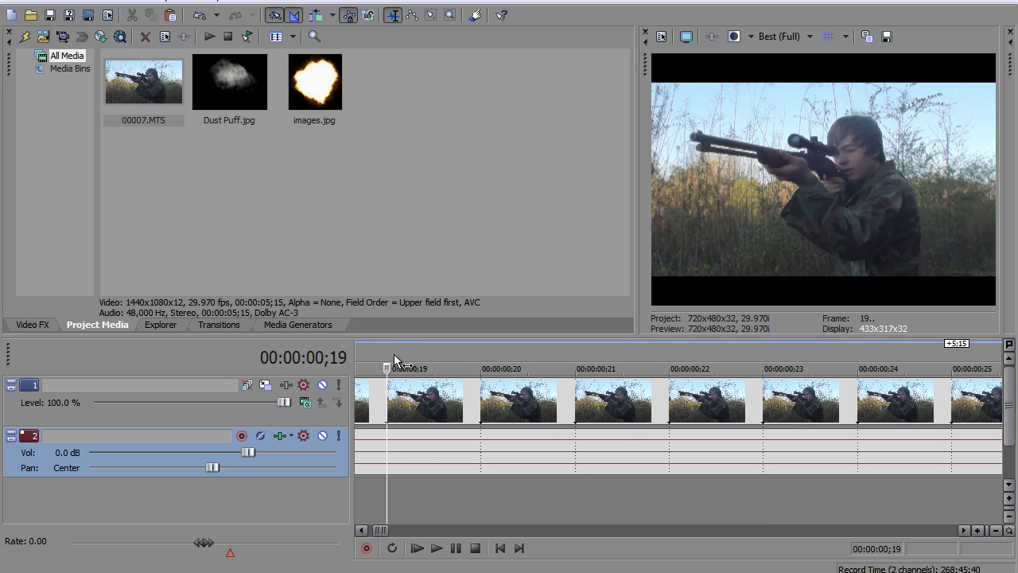
scroll(393, 354, "down", 2)
scroll(394, 354, "down", 4)
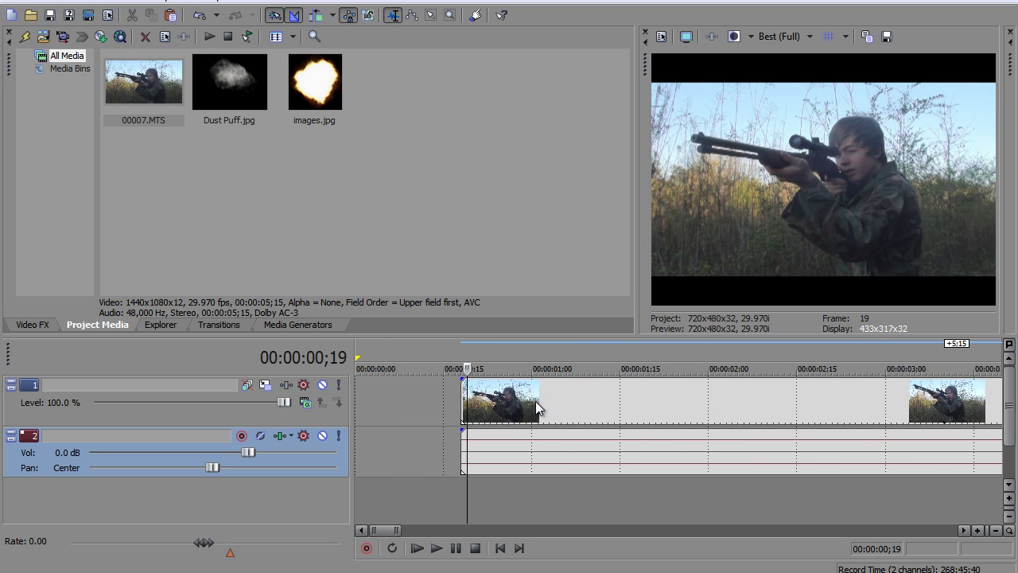
mouse_move(535, 401)
left_mouse_down()
mouse_move(330, 426)
mouse_move(360, 404)
left_mouse_up()
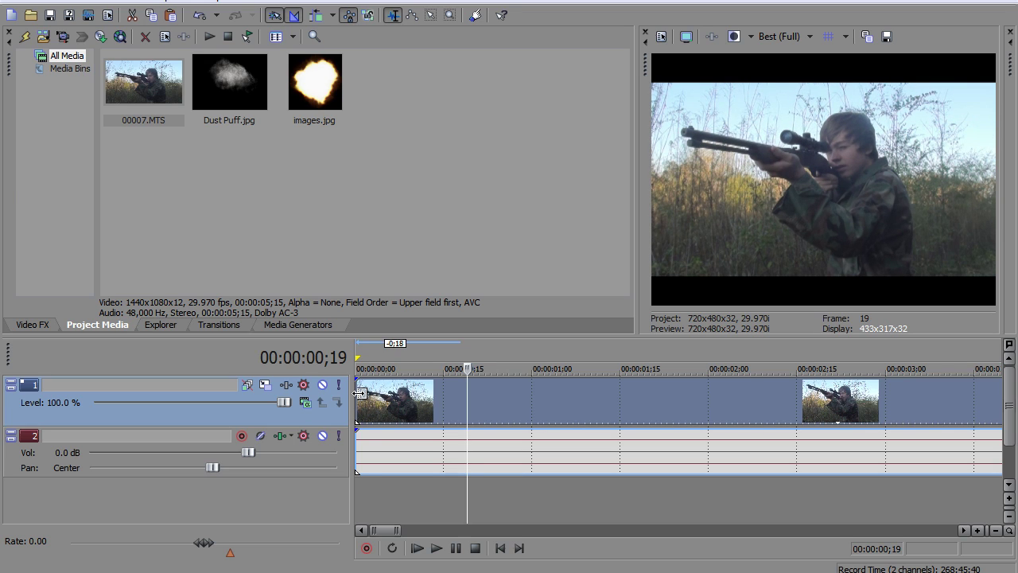
mouse_move(360, 393)
left_mouse_down()
mouse_move(500, 395)
mouse_move(358, 398)
left_mouse_up()
scroll(451, 395, "down", 5)
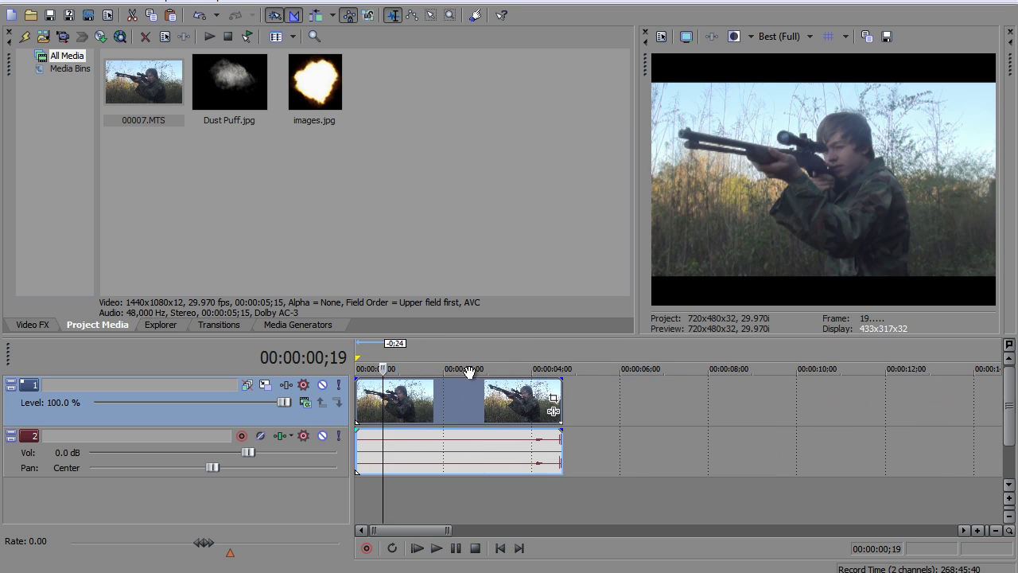
left_click_drag(357, 398, 384, 397)
left_click_drag(552, 398, 388, 410)
key("Right")
scroll(378, 350, "up", 4)
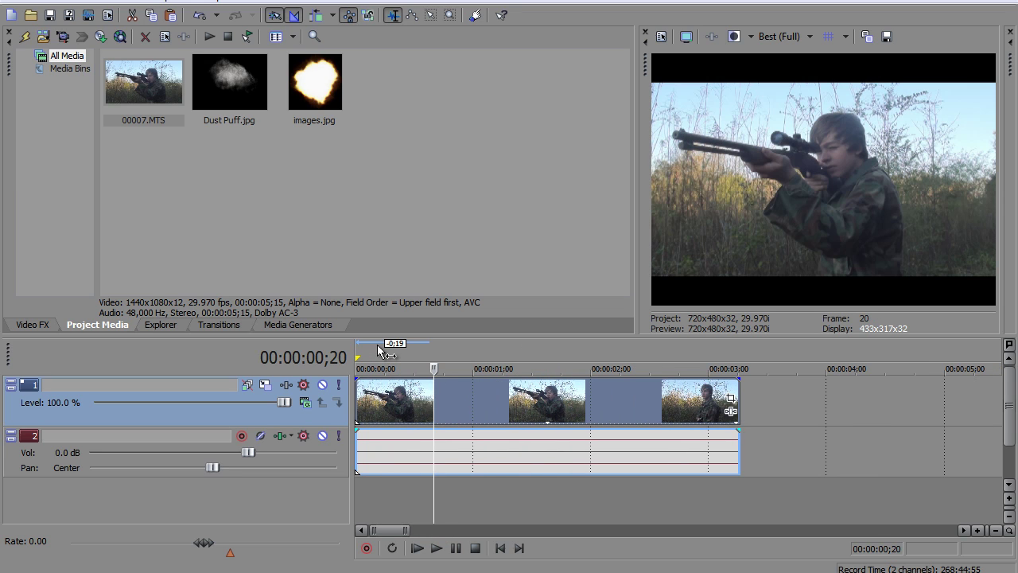
key("Right")
key("Right")
key("Left")
key("Left")
key("Left")
key("Right")
key("Right")
key("Right")
key("Right")
key("Right")
key("Left")
key("Left")
key("Left")
key("Right")
key("Left")
key("Right")
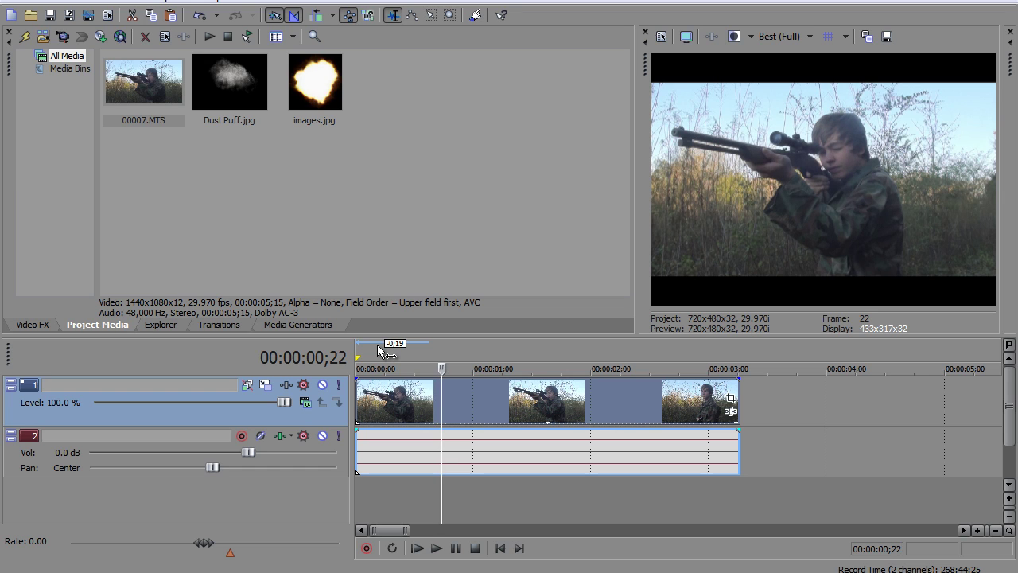
key("Up")
key("Up")
key("Left")
key("Up")
key("Up")
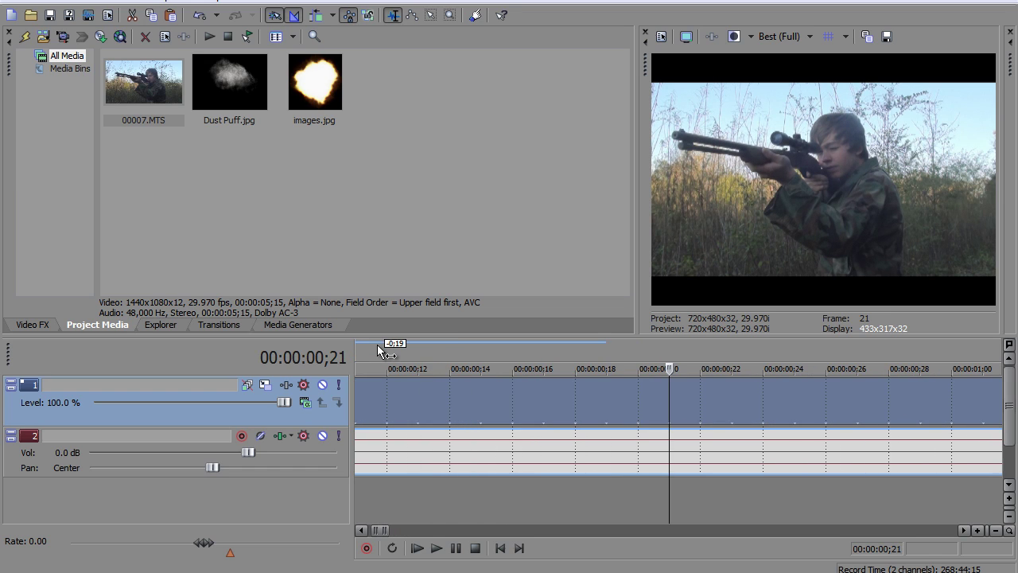
key("Down")
key("Down")
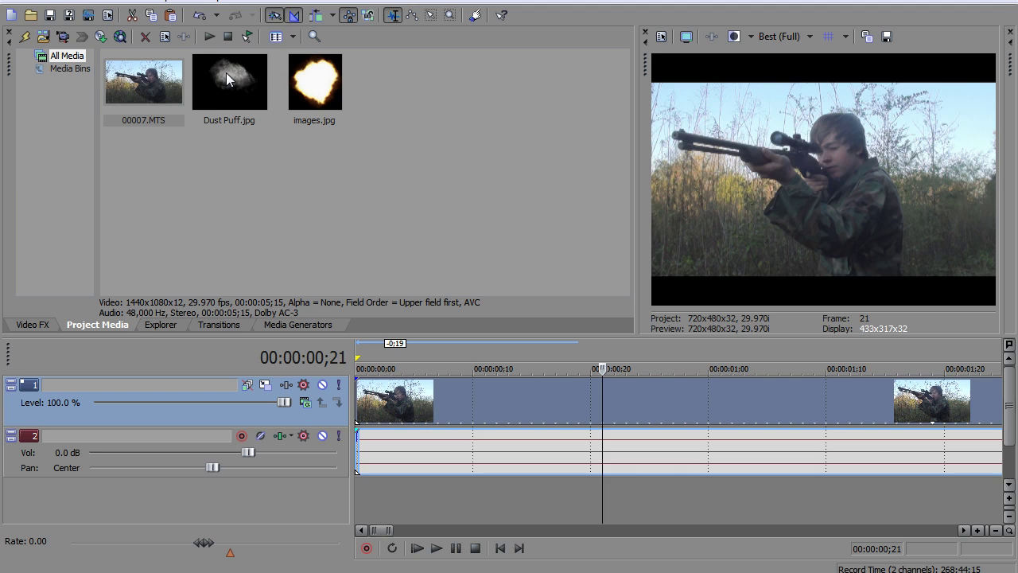
Step: Place Dust Puff.jpg on a new track above the footage and extend it to one second
left_click_drag(225, 73, 480, 279)
left_click_drag(606, 375, 609, 374)
scroll(616, 365, "up", 3)
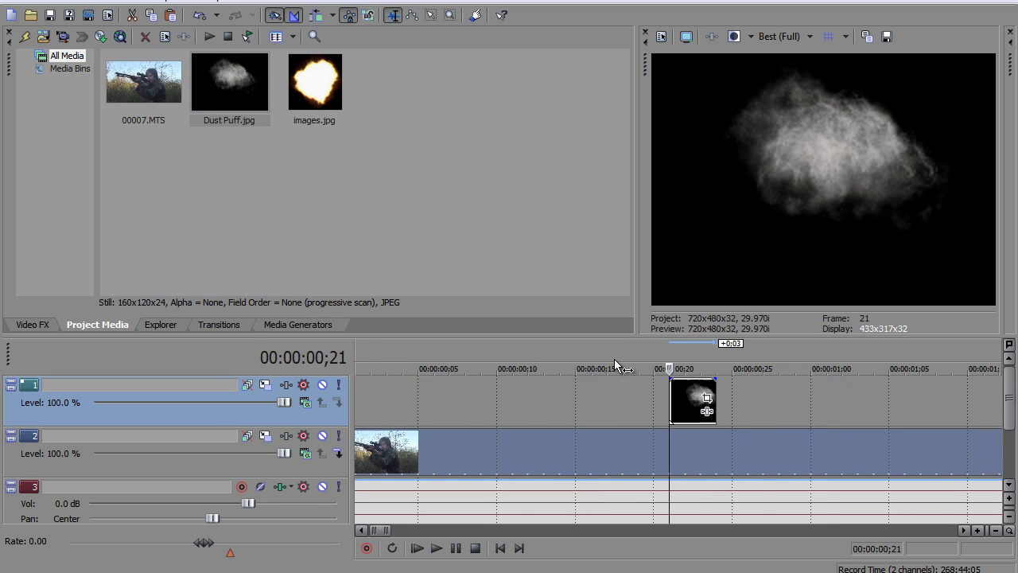
key("Right")
key("Right")
key("Right")
key("Right")
key("Right")
key("Right")
key("Right")
key("Right")
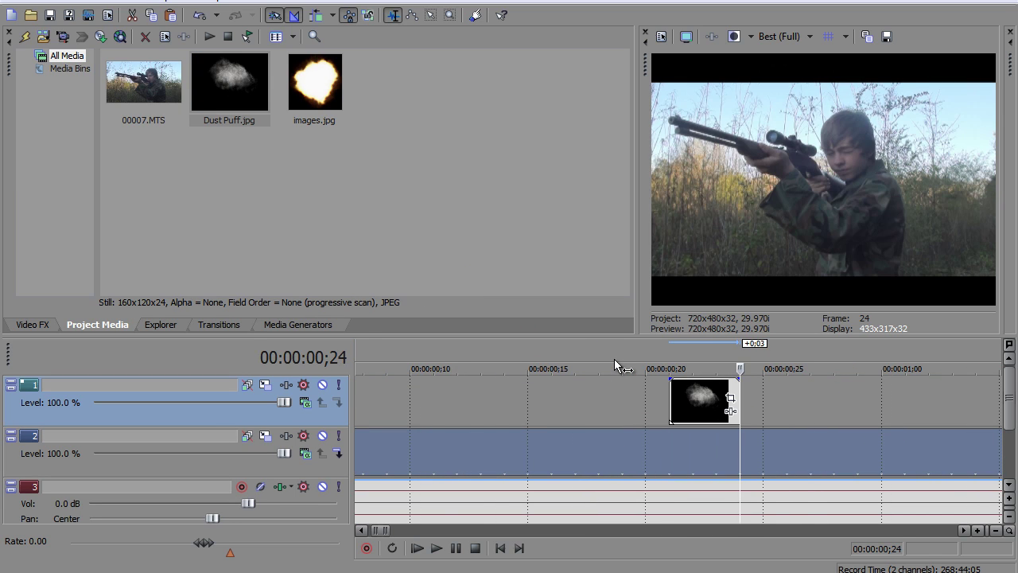
key("Right")
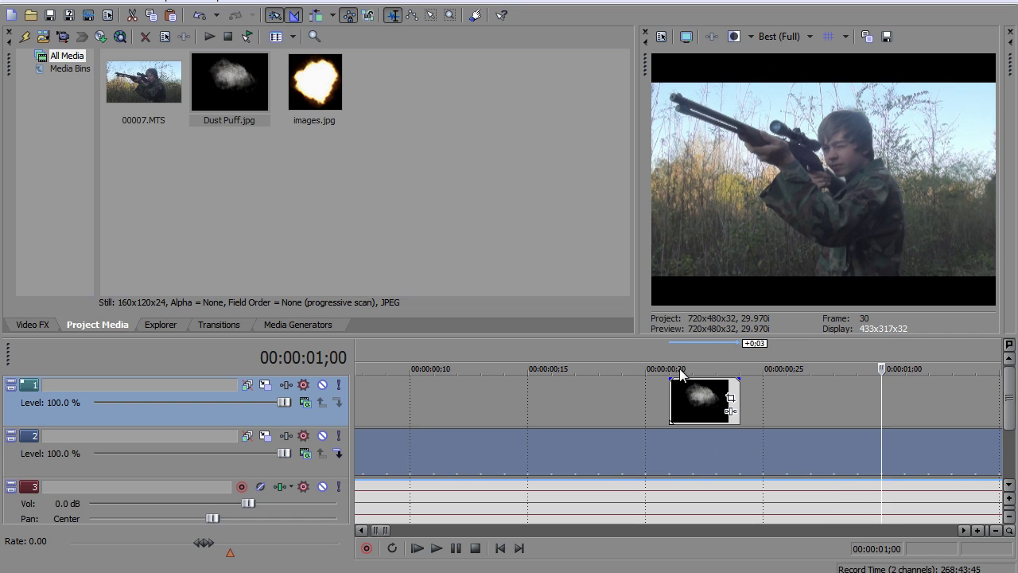
left_click_drag(739, 387, 856, 390)
left_click(673, 348)
key("Right")
key("Right")
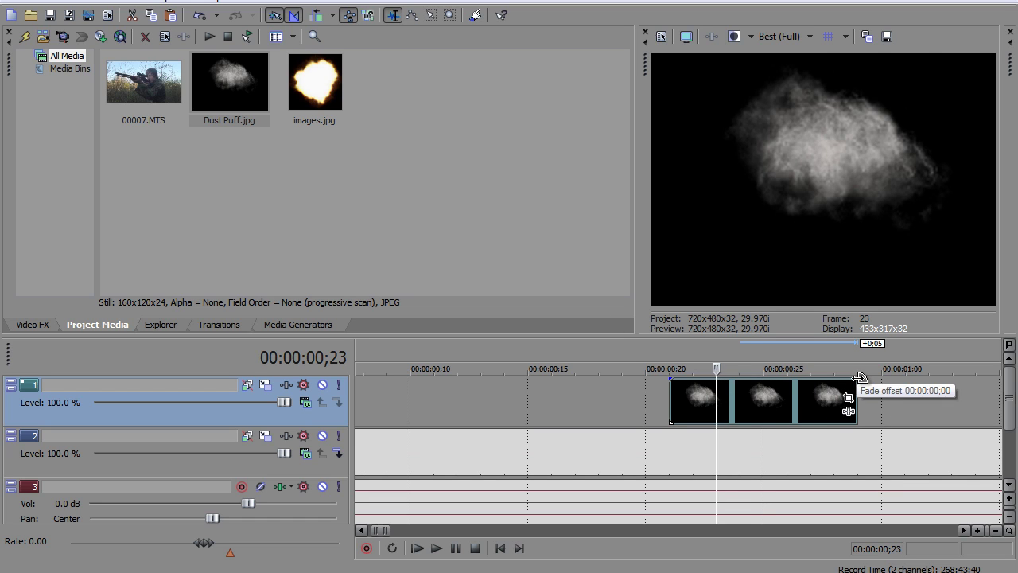
Step: Fade the dust puff out over its full length and review the fade back to frame 21
left_click_drag(859, 377, 717, 386)
left_click(663, 353)
key("Right")
key("Right")
key("Right")
key("Right")
key("Right")
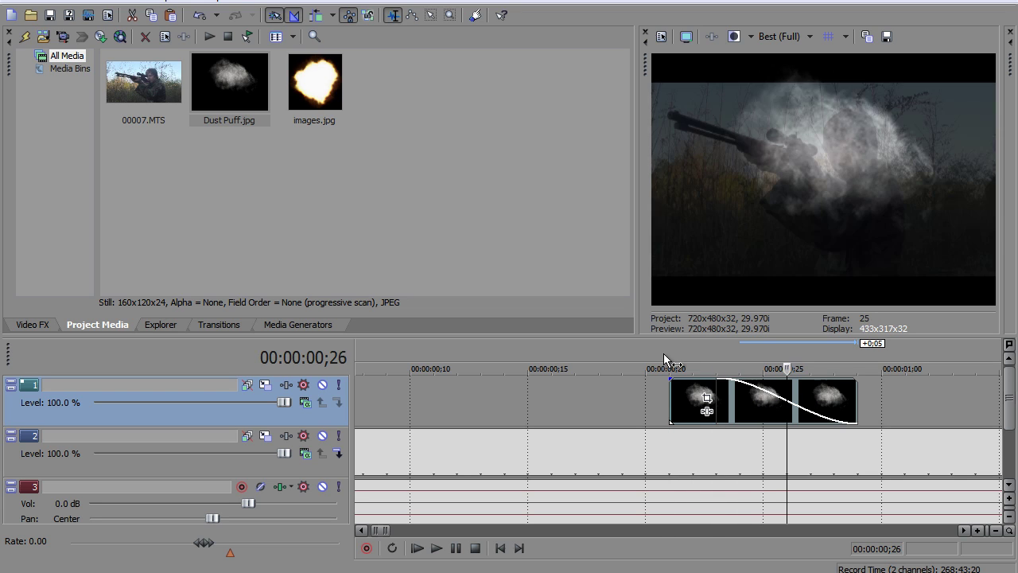
key("Right")
key("Right")
key("Right")
key("Right")
key("Left")
key("Left")
key("Left")
key("Left")
key("Left")
key("Left")
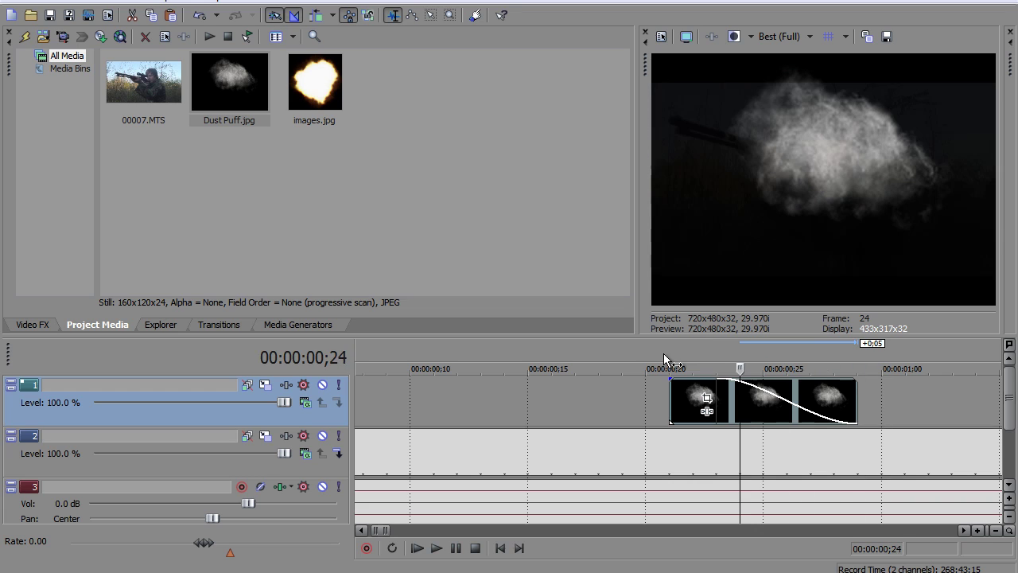
key("Left")
key("Left")
key("Left")
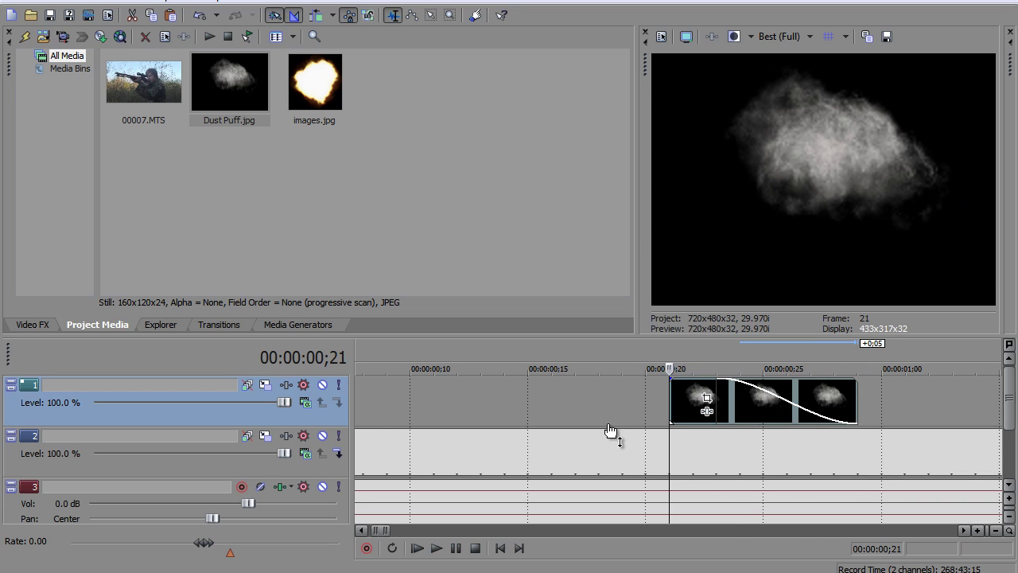
Step: Try Add and Overlay compositing on the puff track, settling on Add
left_click(304, 404)
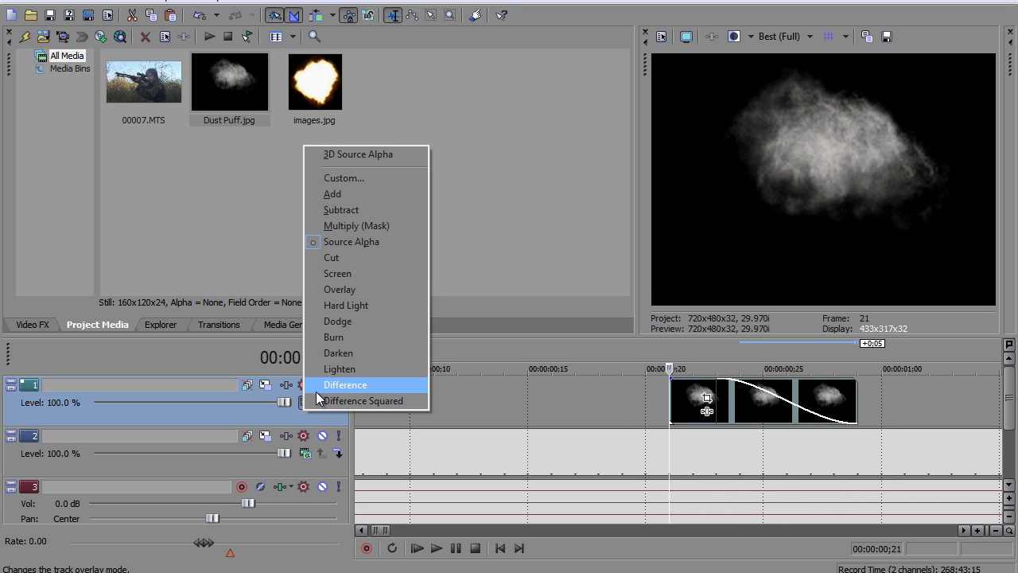
left_click(342, 195)
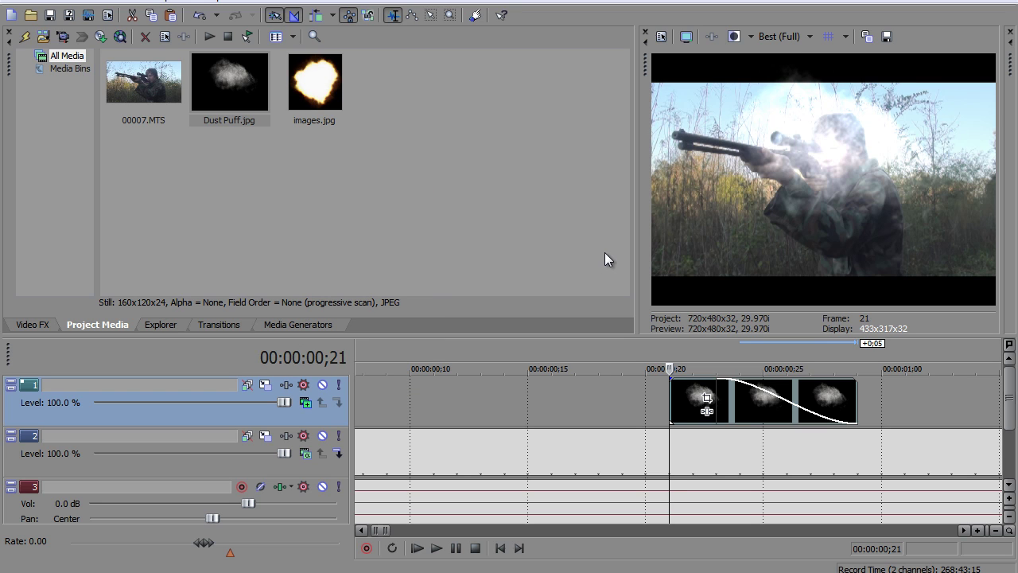
left_click(305, 402)
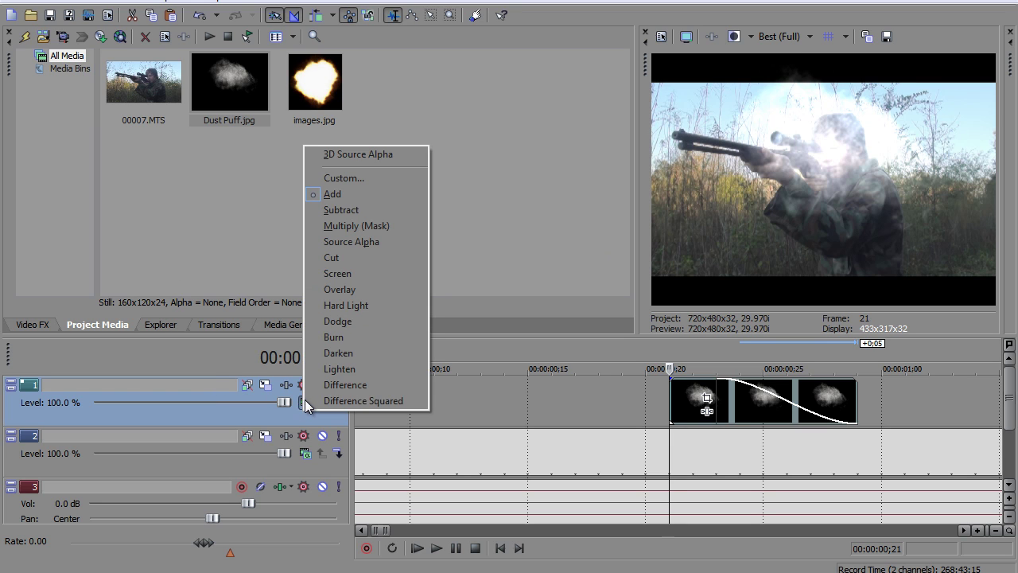
left_click(336, 288)
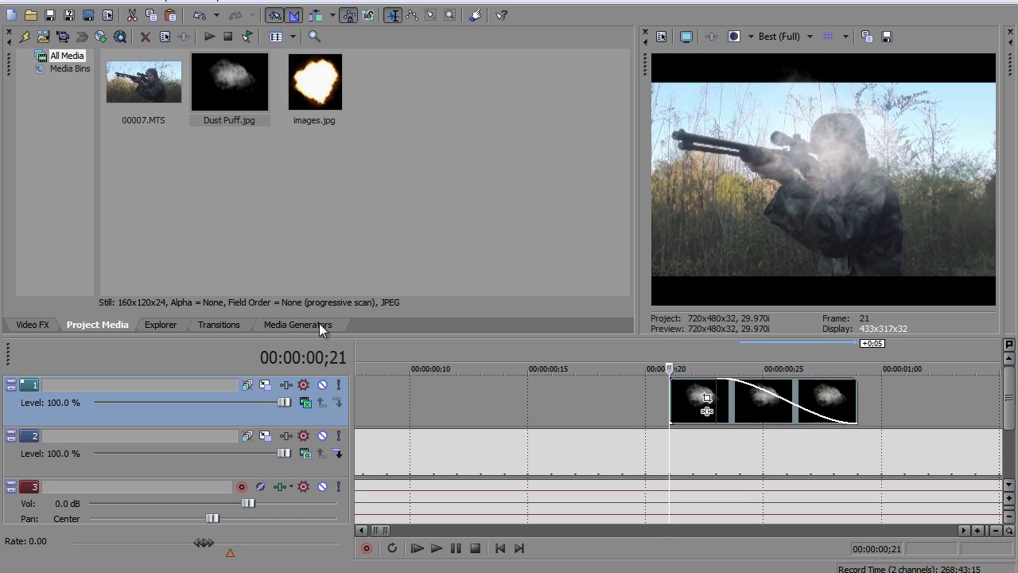
left_click(305, 403)
left_click(334, 195)
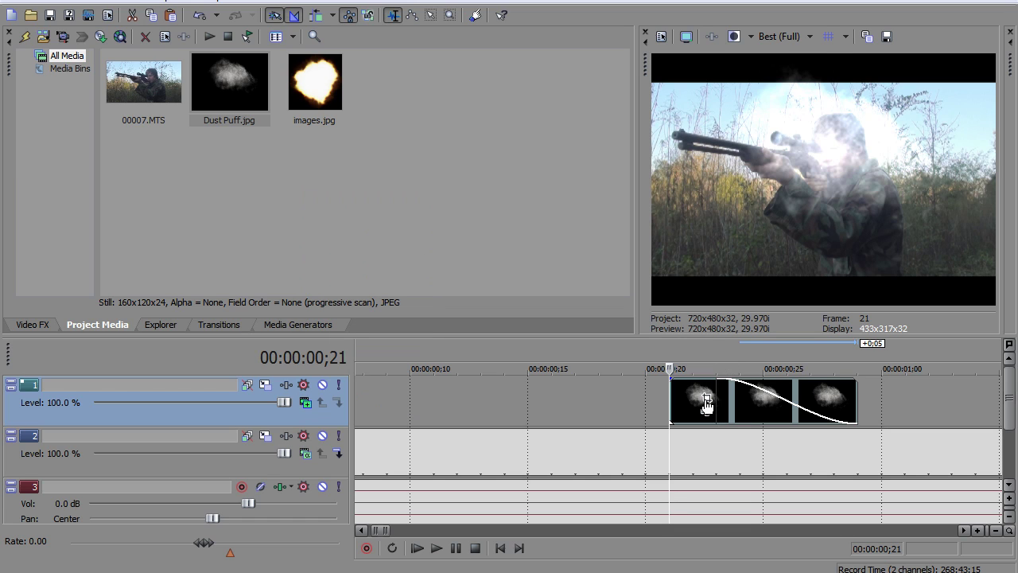
Step: In Dust Puff's Pan/Crop, widen the crop to shrink the puff and place it at the muzzle
left_click(706, 400)
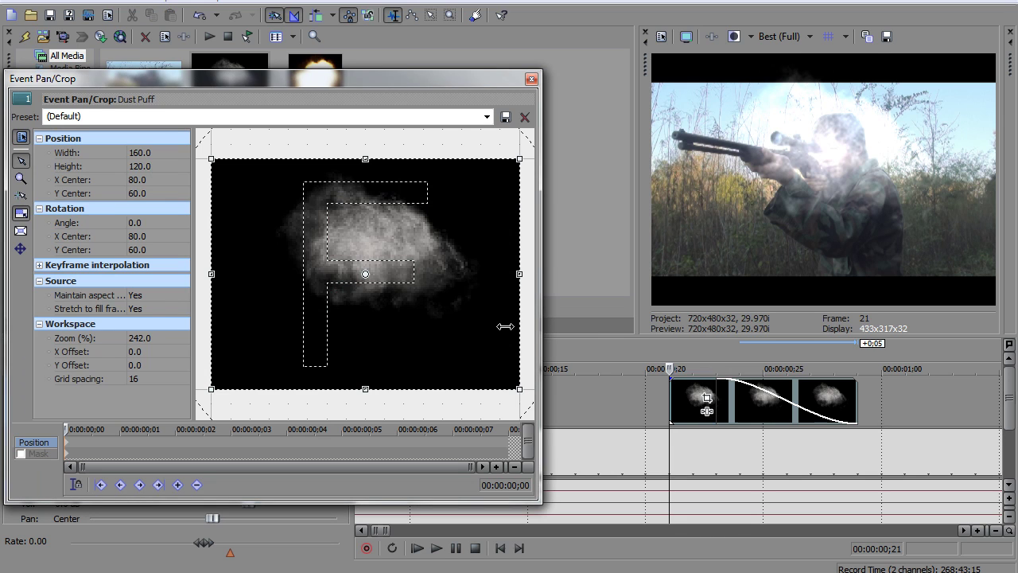
left_click_drag(516, 385, 759, 571)
left_click_drag(214, 162, 83, 64)
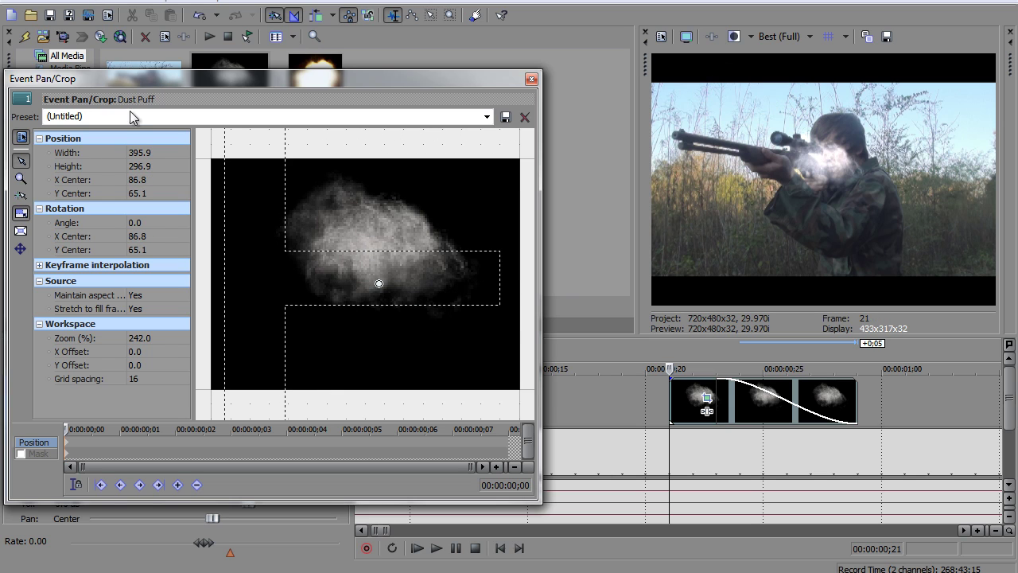
left_click_drag(371, 284, 490, 264)
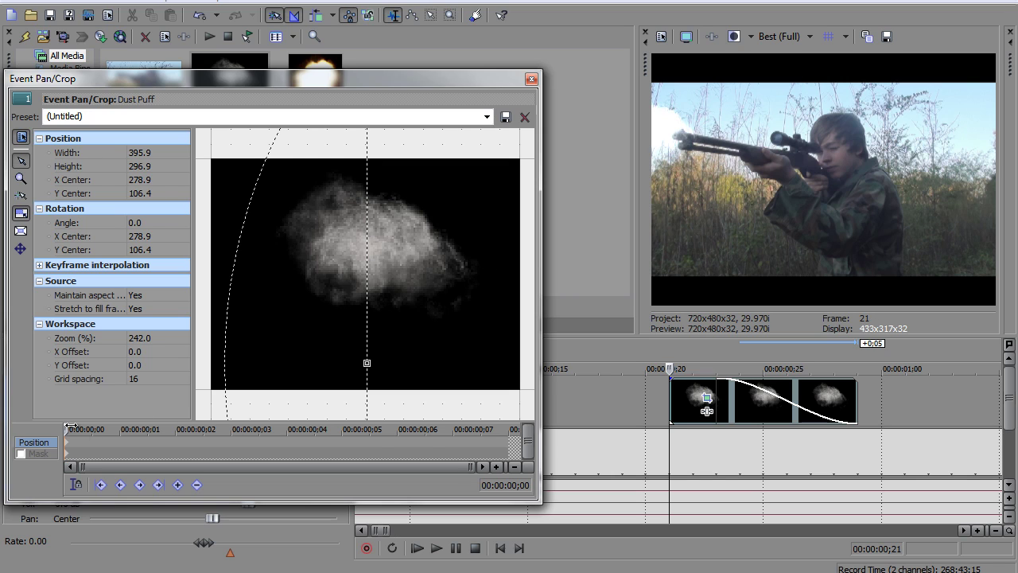
Step: Add a keyframe shifting the puff and tilting it 11.5°, then move it to the event's end
left_click_drag(70, 428, 446, 396)
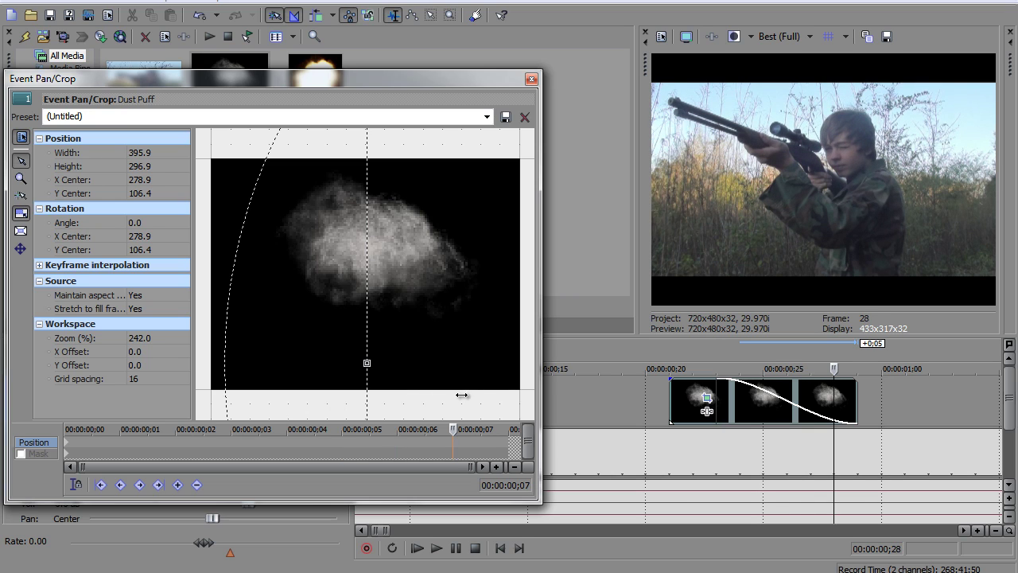
left_click(277, 420)
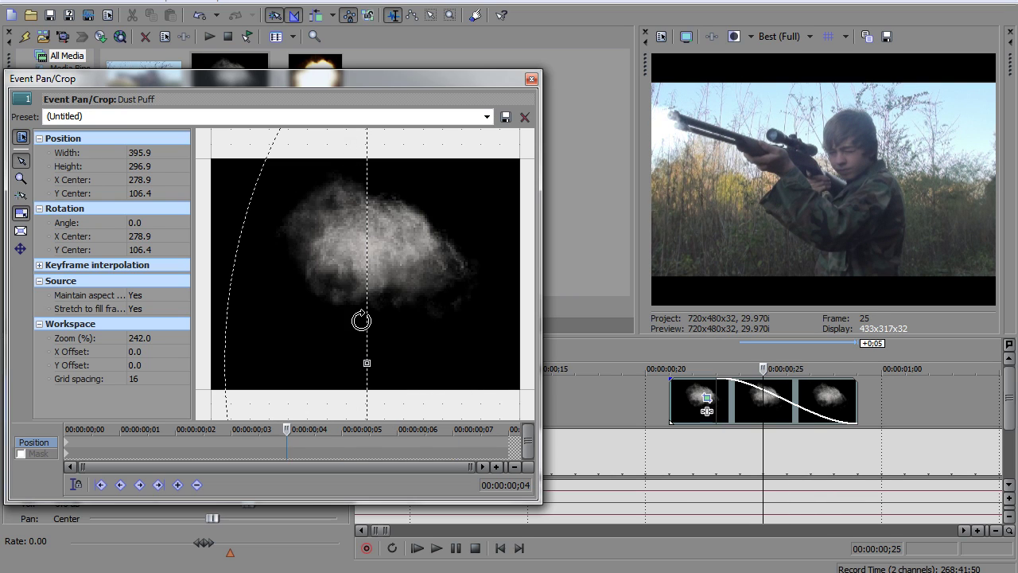
left_click_drag(365, 361, 355, 321)
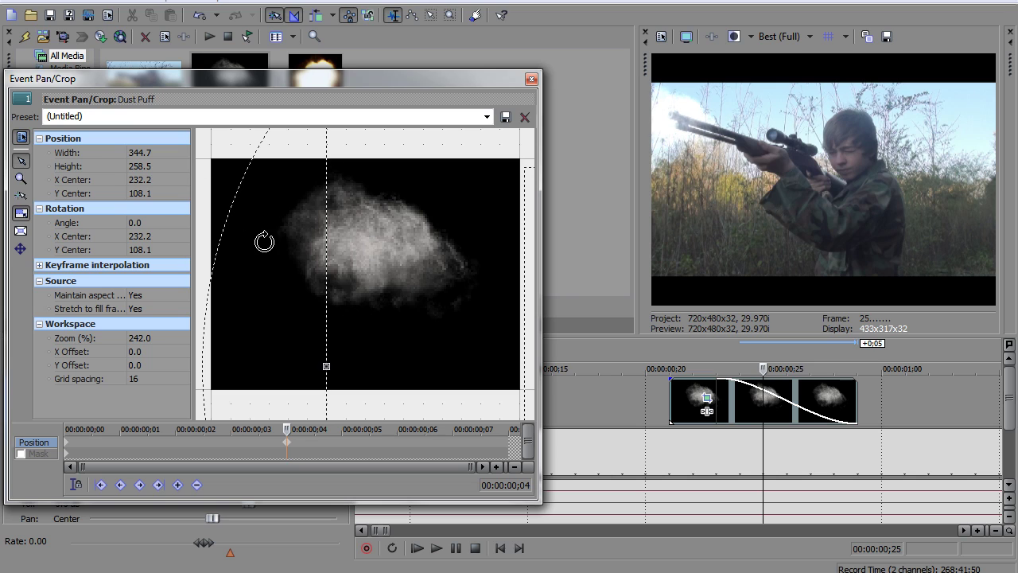
left_click_drag(264, 239, 291, 163)
left_click_drag(424, 268, 374, 295)
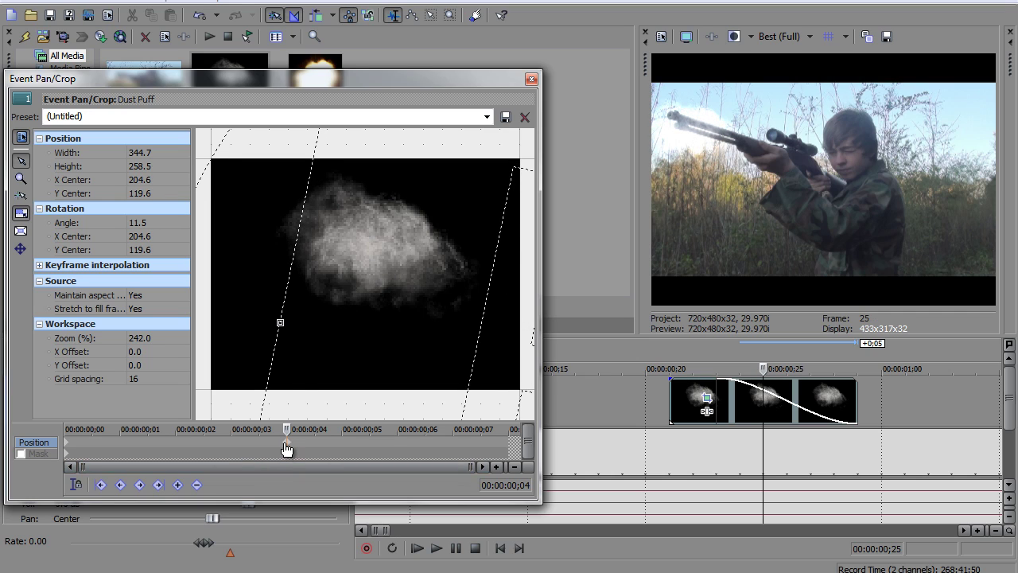
left_click_drag(286, 444, 511, 436)
left_click(531, 80)
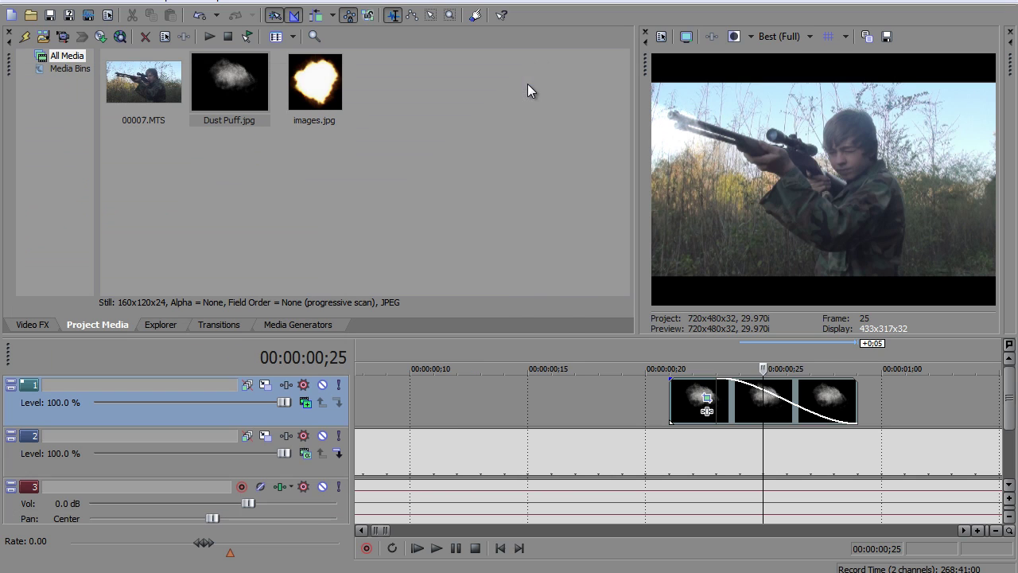
left_click(674, 348)
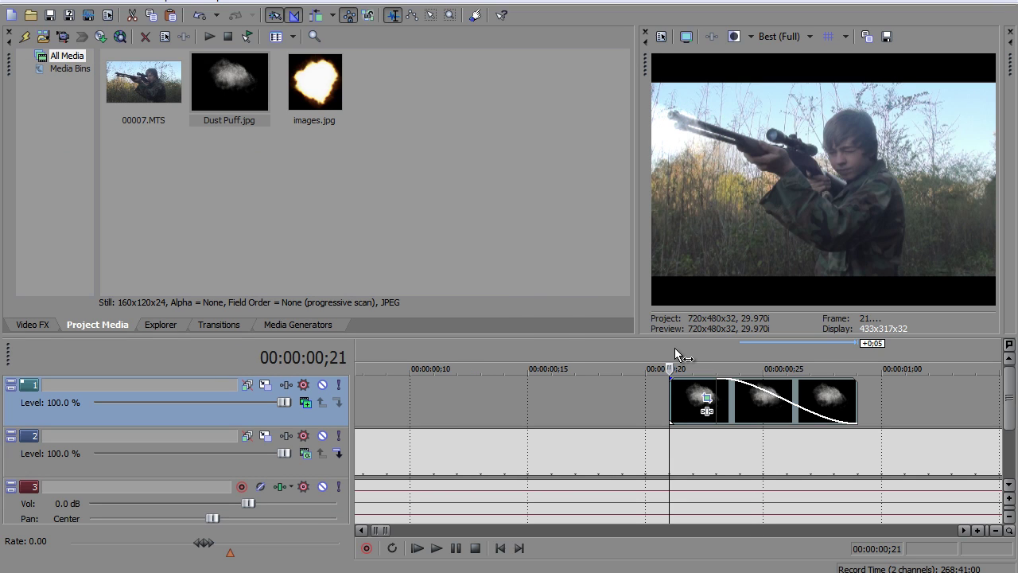
key("space")
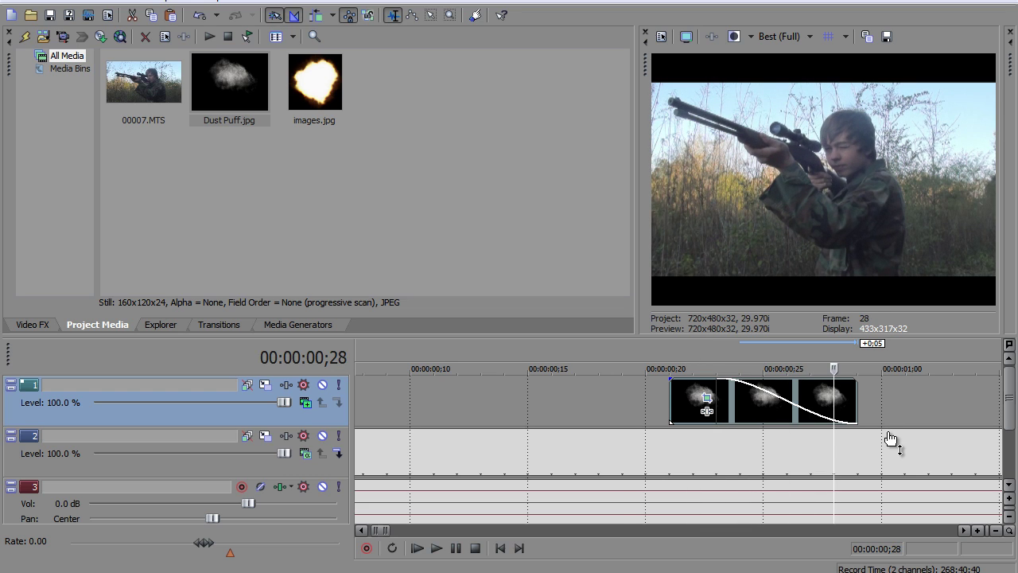
scroll(893, 443, "down", 3)
Step: Lengthen the Dust Puff event, extend its fade-out, and move the Pan/Crop end keyframe to the end
left_click_drag(678, 408, 763, 399)
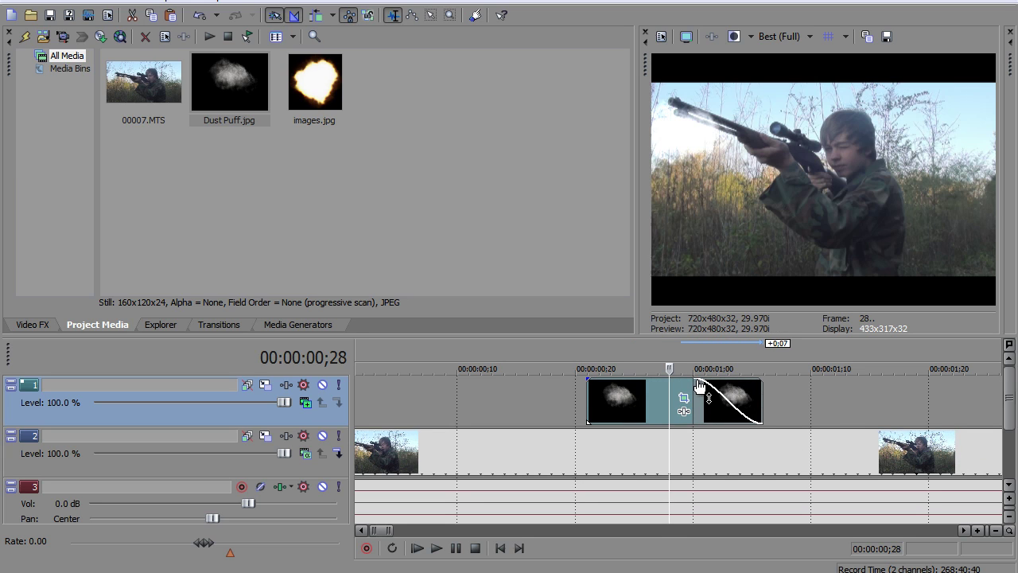
left_click_drag(698, 380, 613, 381)
left_click(602, 398)
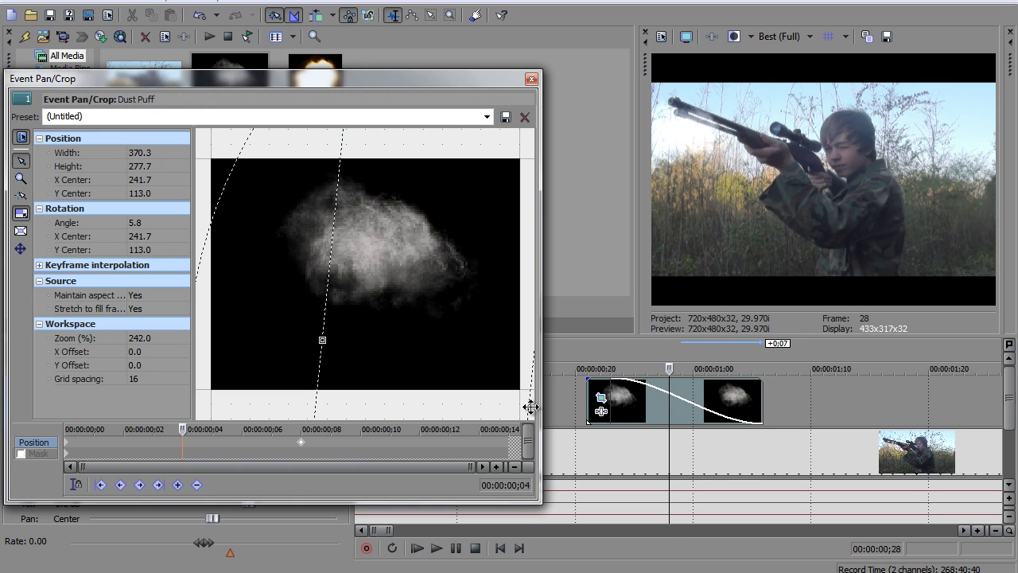
left_click_drag(301, 443, 507, 443)
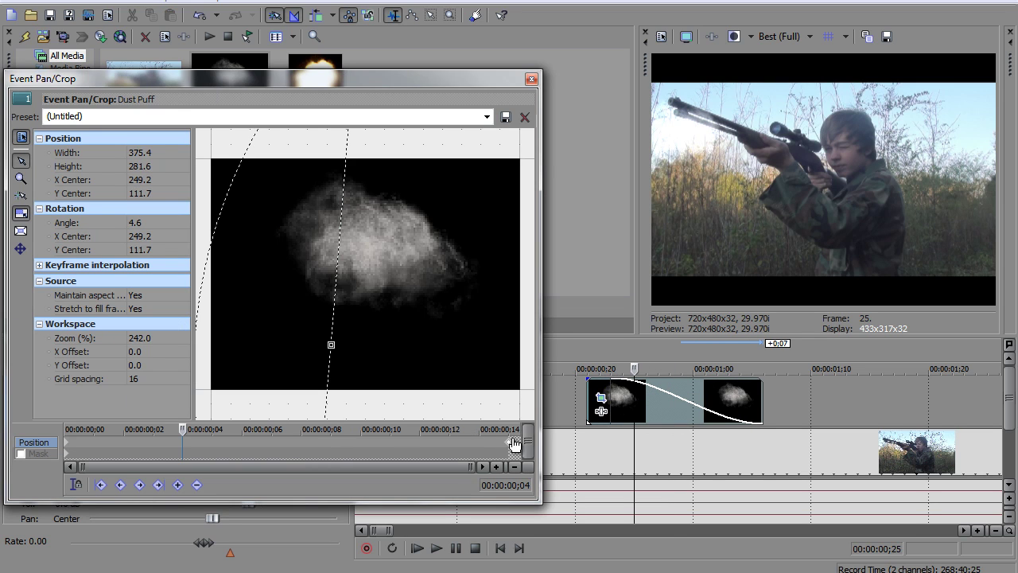
left_click(531, 79)
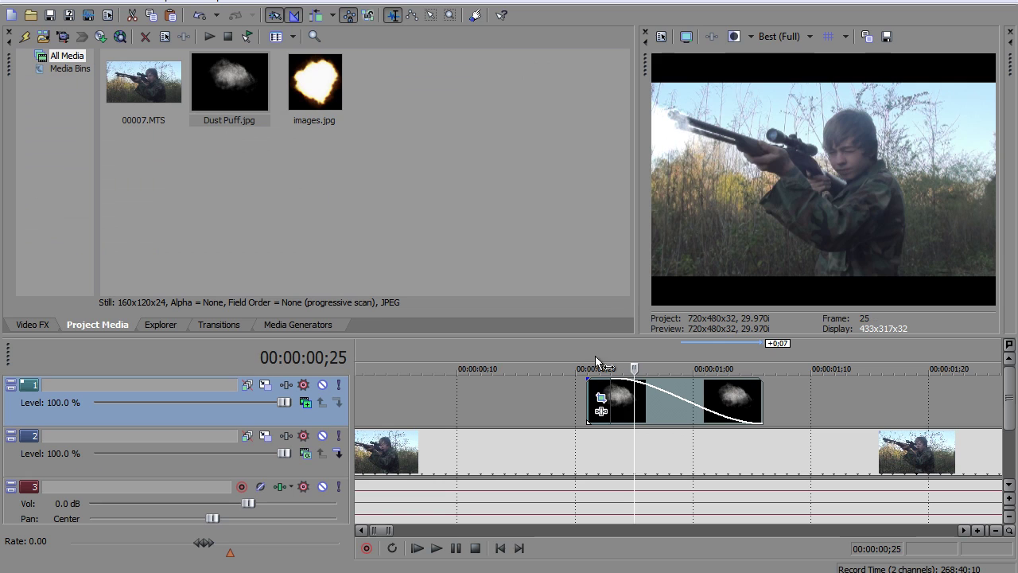
Step: Play back the shot to review the puff, then set the puff track to Overlay compositing
left_click(598, 360)
key("space")
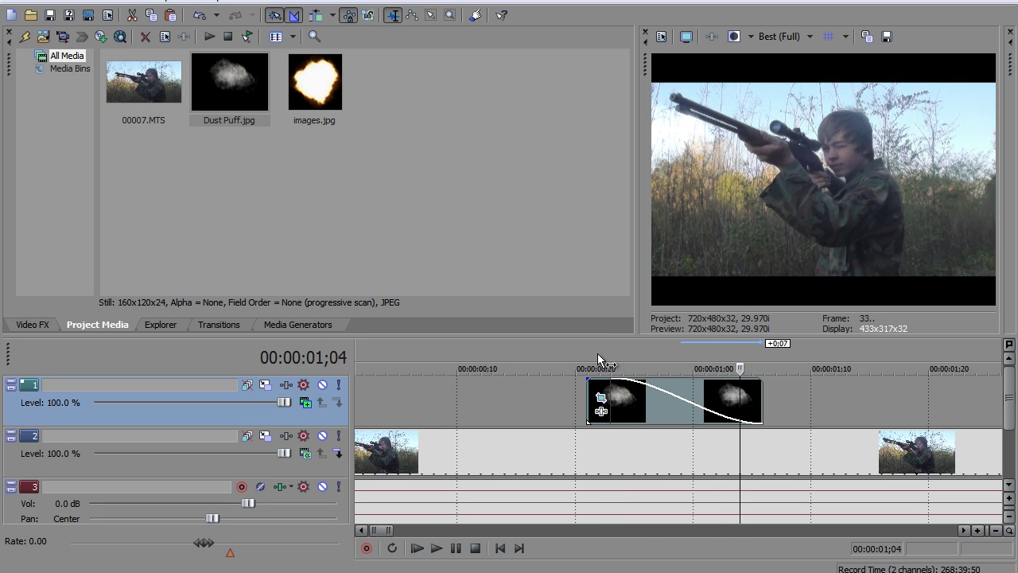
key("space")
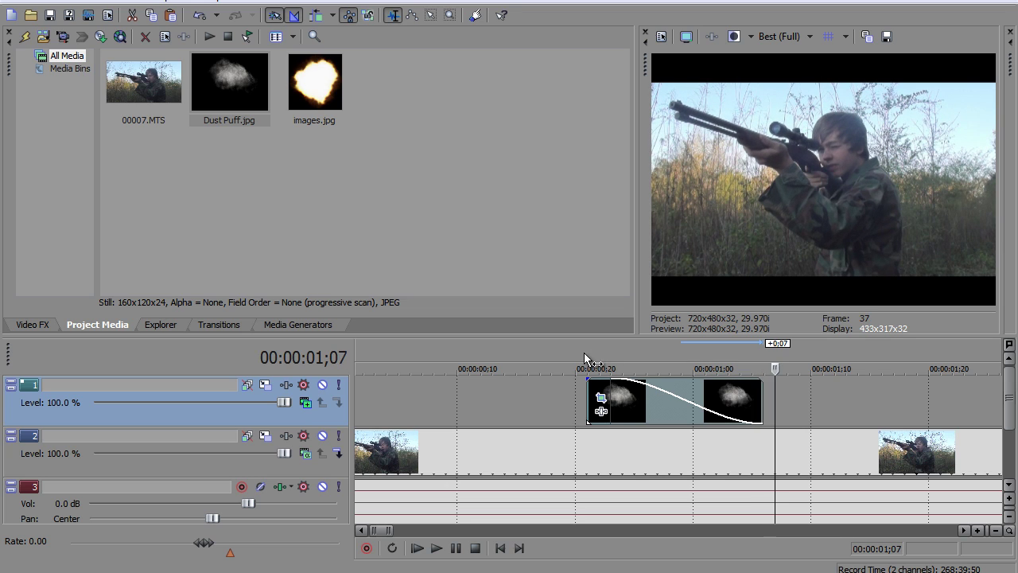
left_click(584, 357)
scroll(584, 358, "up", 1)
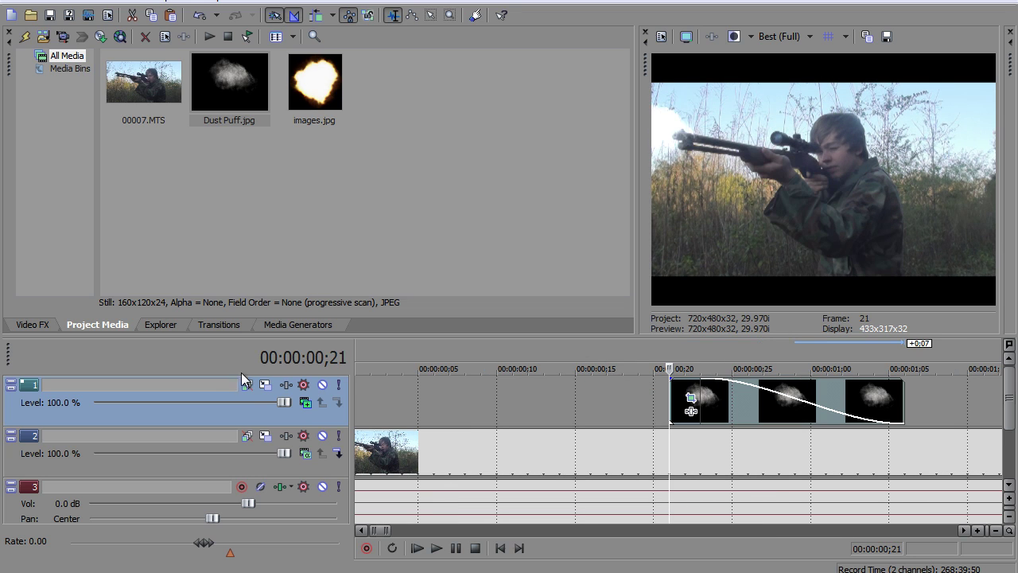
left_click(304, 404)
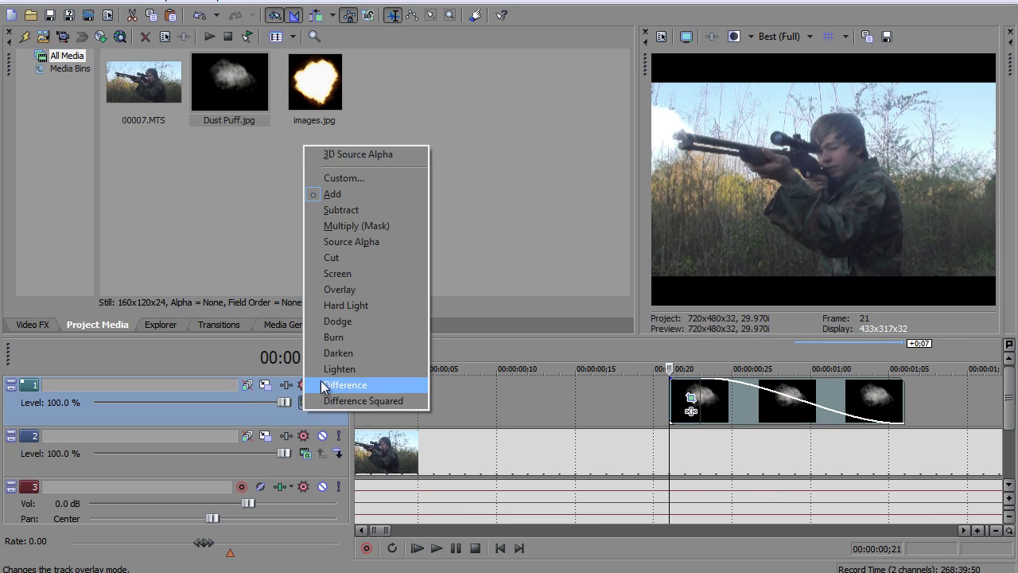
left_click(342, 279)
Step: Add the images.jpg muzzle flash on a new top track and trim it to end at frame 23
left_click_drag(315, 104, 670, 365)
scroll(674, 350, "up", 5)
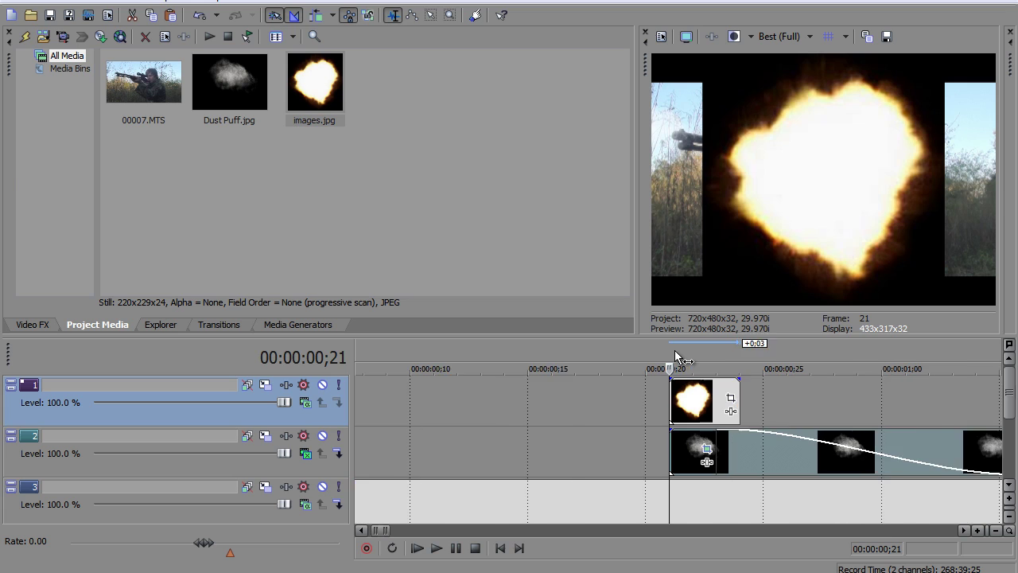
key("ctrl+v")
key("ctrl+v")
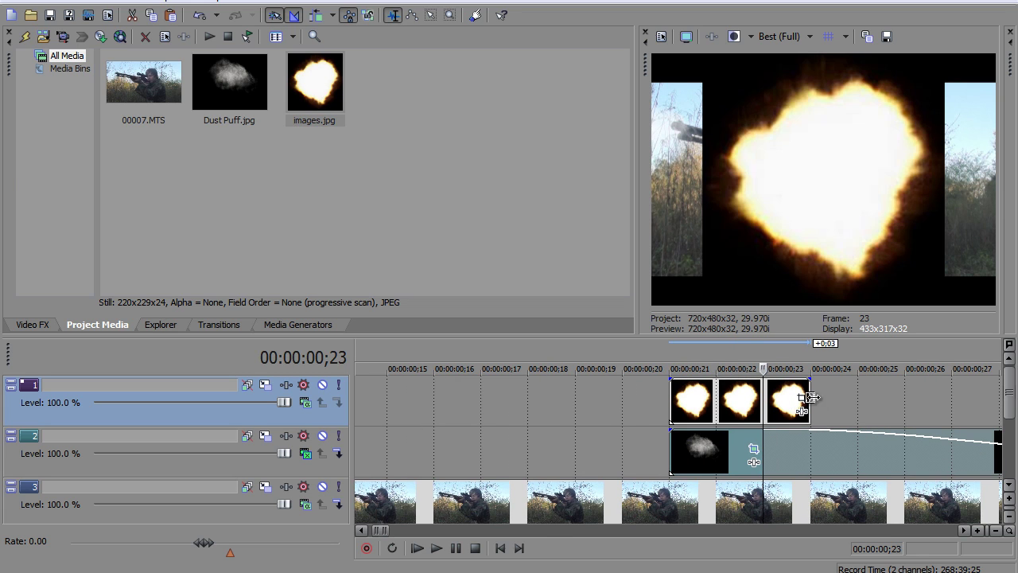
left_click_drag(810, 398, 776, 397)
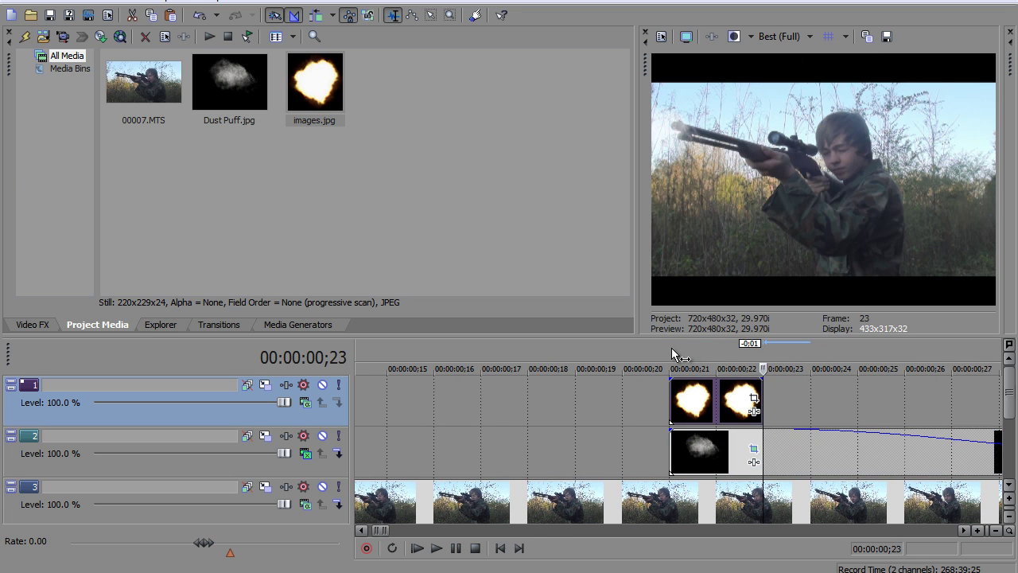
left_click(672, 347)
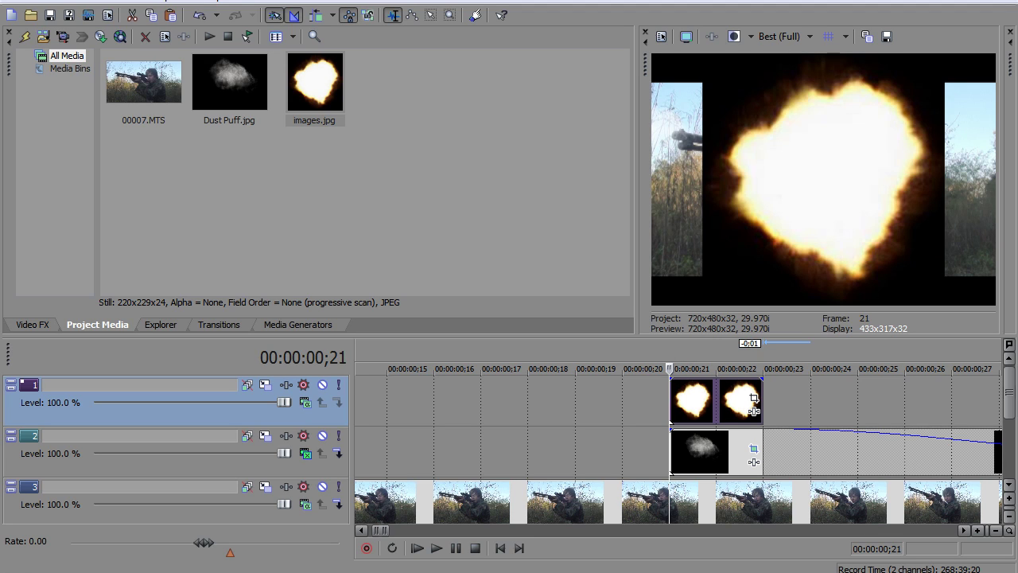
scroll(740, 409, "down", 3)
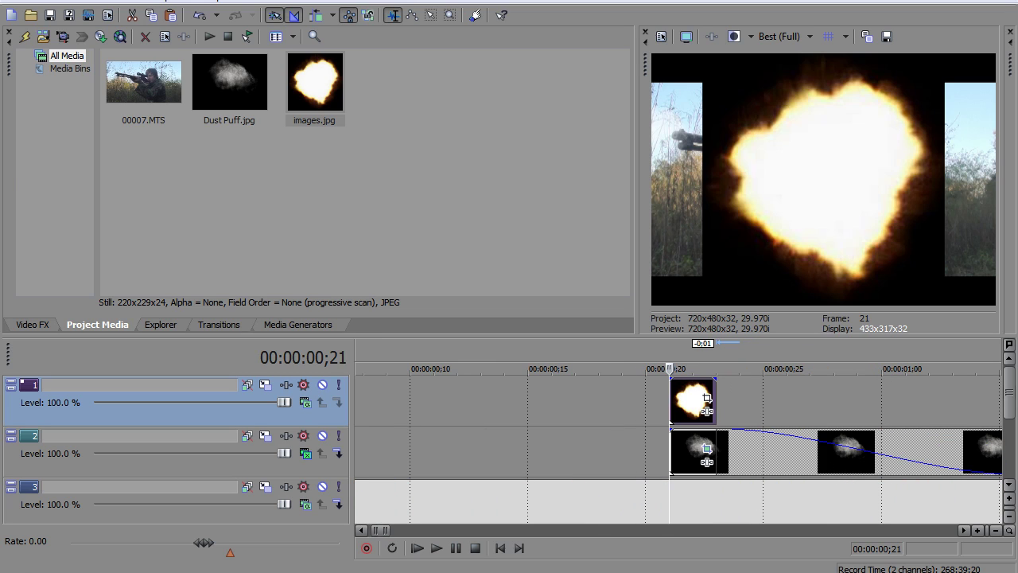
Step: Try Screen, then set the flash track to Add compositing and open the flash's Pan/Crop
left_click(307, 402)
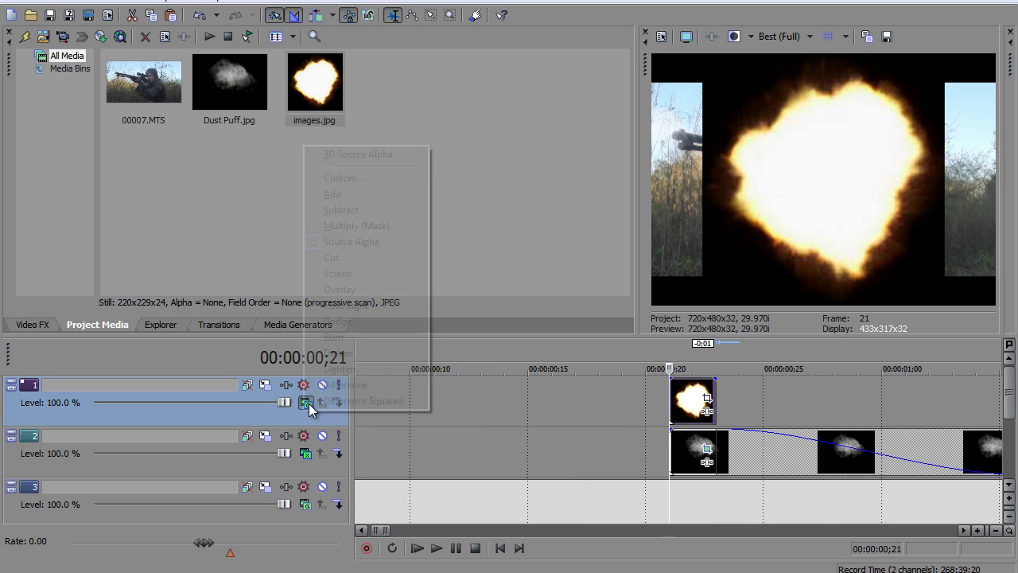
left_click(331, 278)
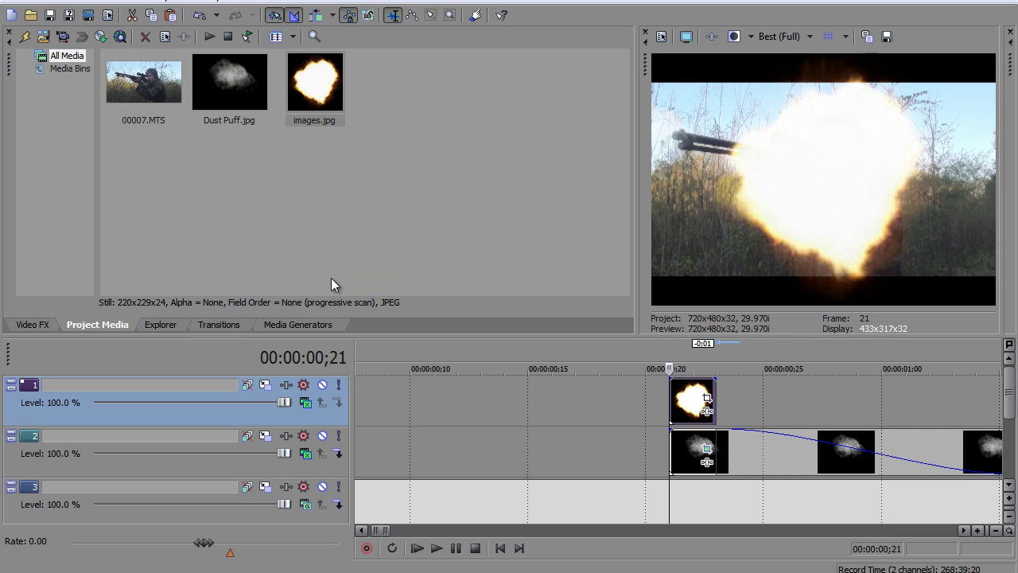
left_click(306, 402)
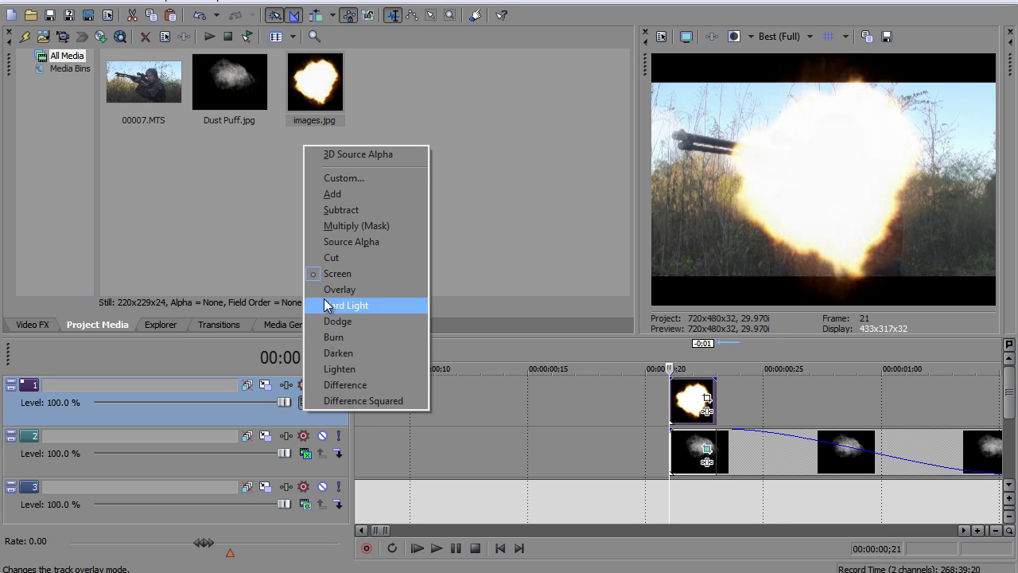
left_click(338, 199)
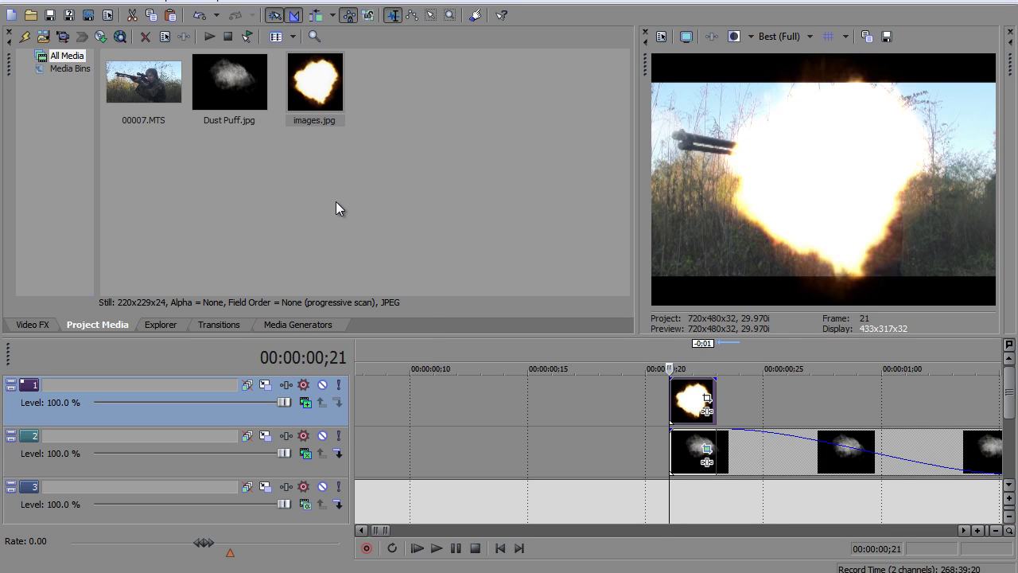
key("Up")
key("Up")
key("Up")
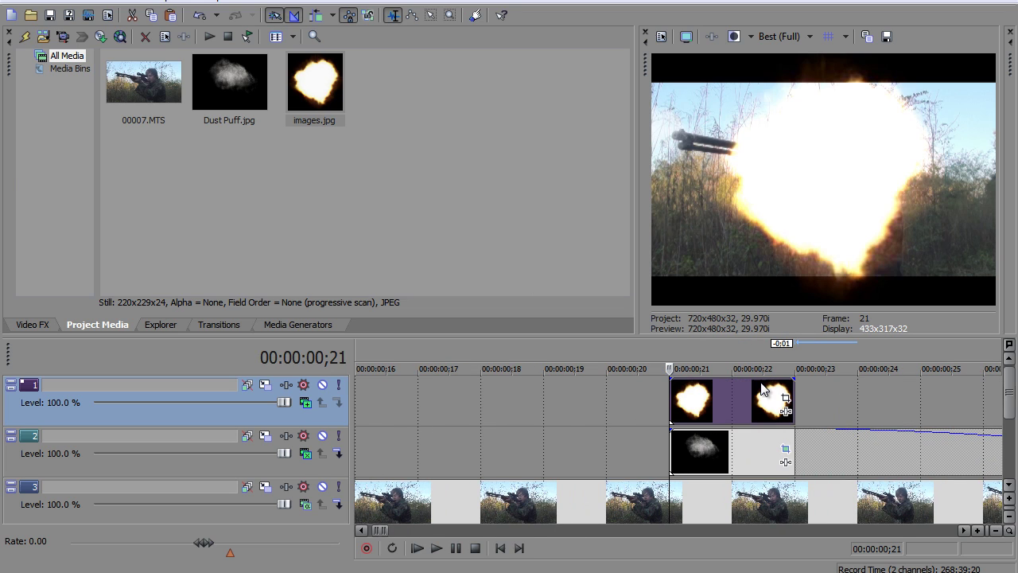
left_click(785, 397)
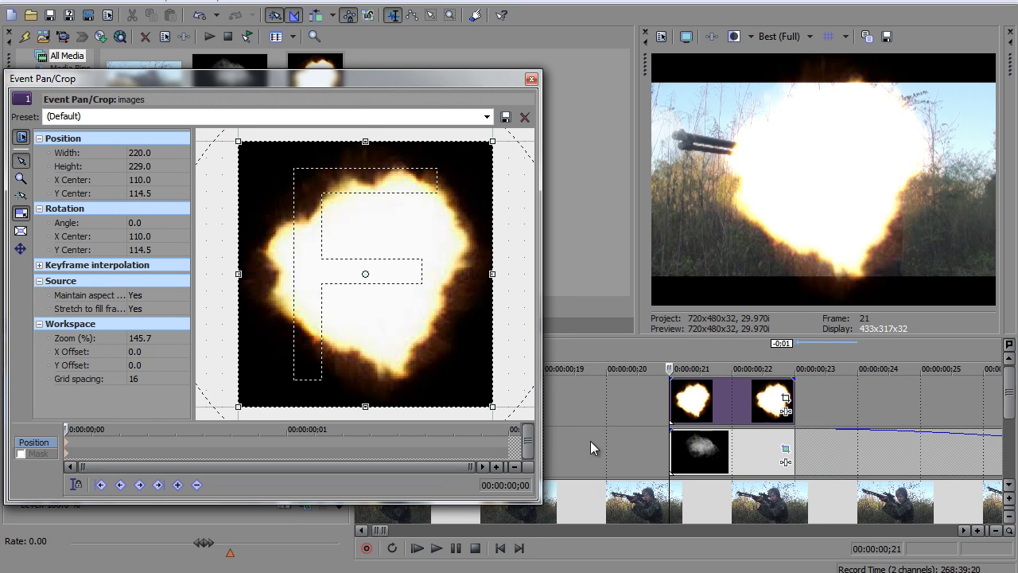
Step: Enlarge the flash's Pan/Crop frame to shrink it and shift the flash left onto the barrel
left_click_drag(496, 406, 513, 415)
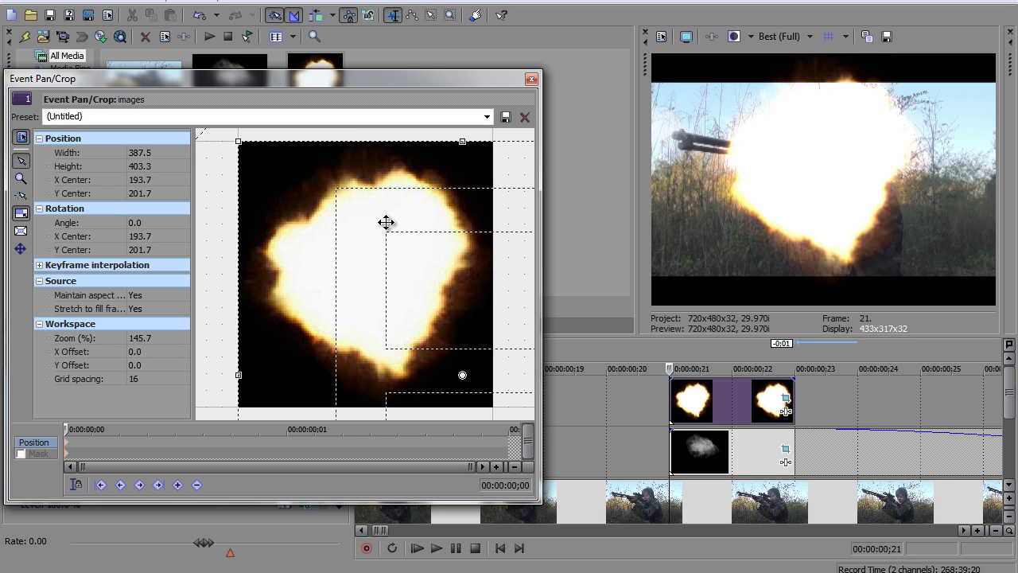
left_click_drag(336, 199, 135, 24)
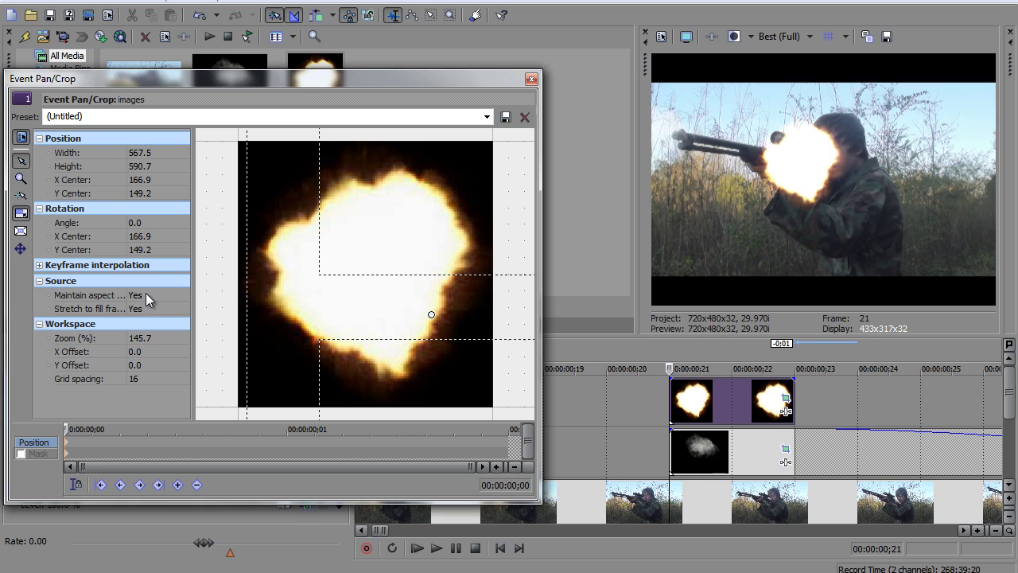
left_click_drag(423, 332, 506, 340)
left_click_drag(393, 266, 504, 301)
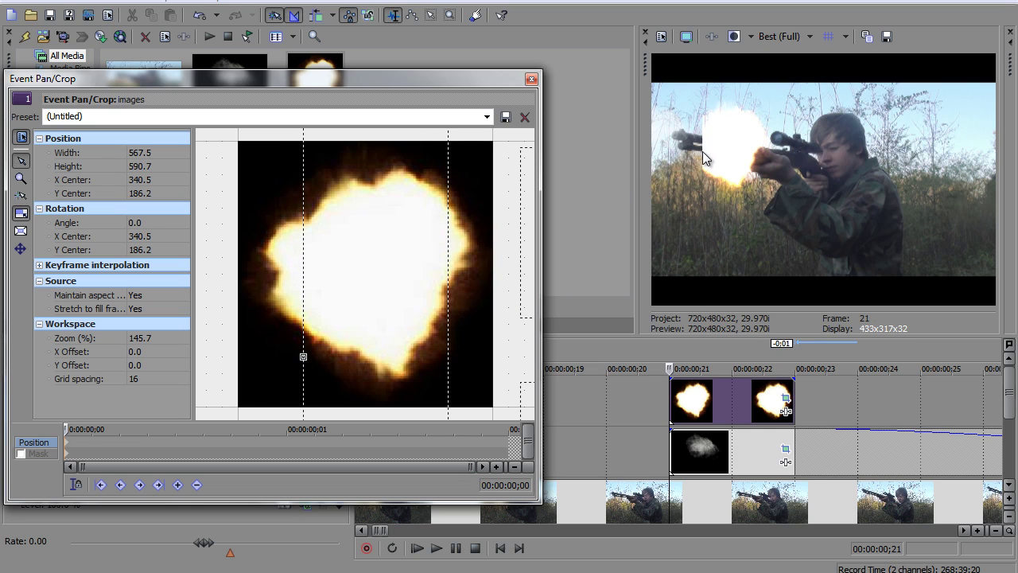
left_click_drag(458, 239, 490, 241)
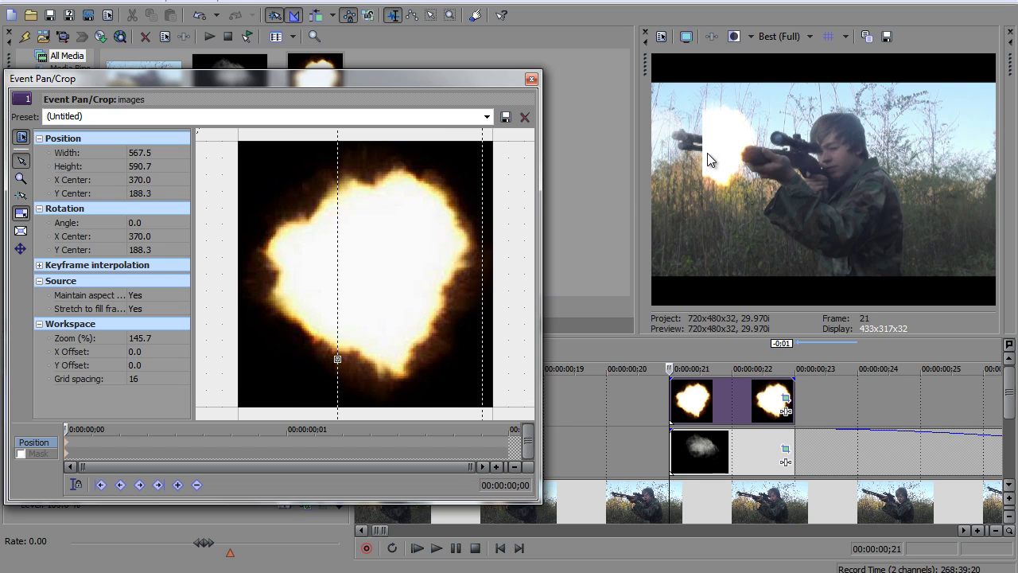
left_click(532, 81)
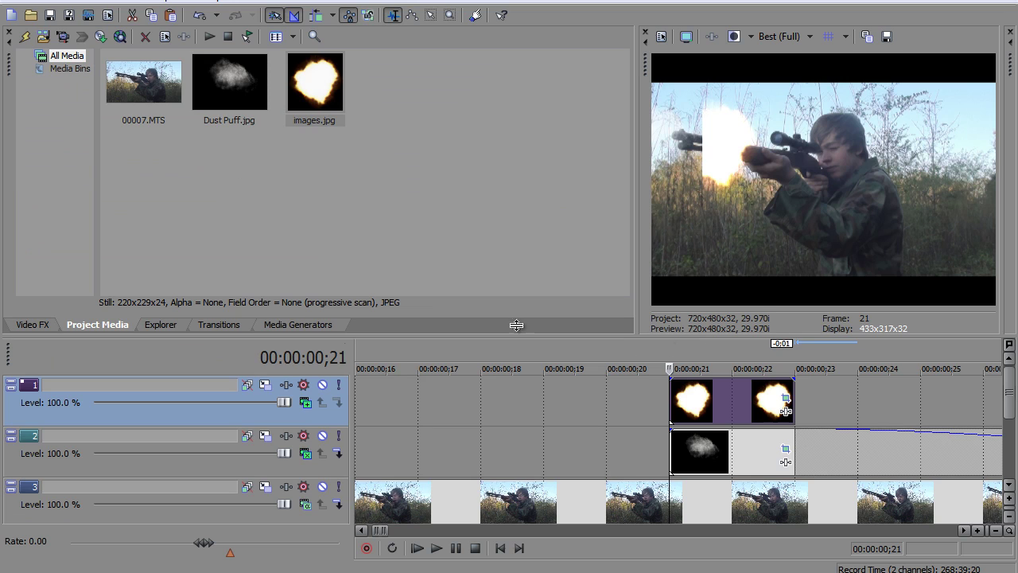
Step: Restore the flash event's Pan/Crop to its default crop
left_click(265, 385)
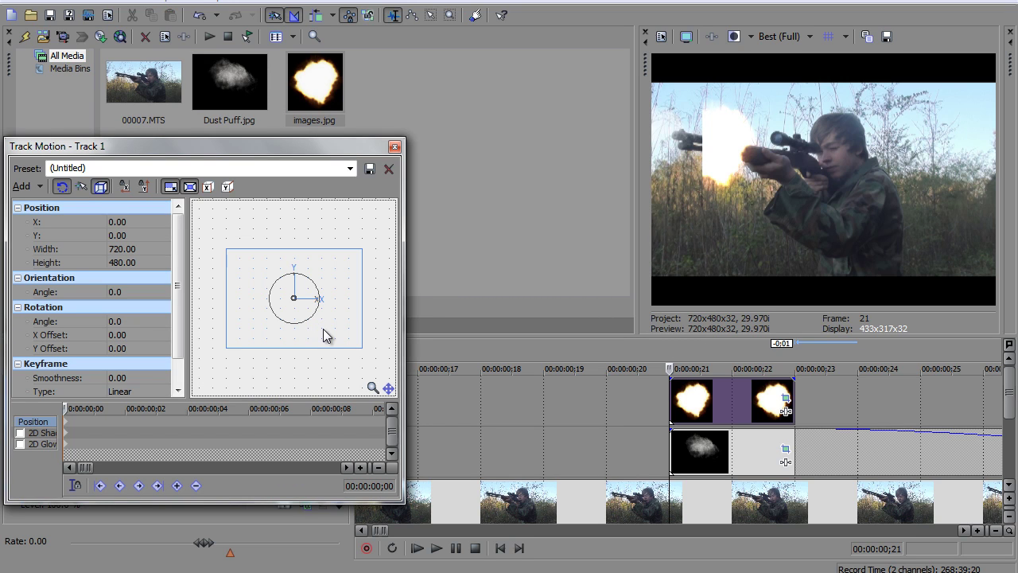
left_click(785, 398)
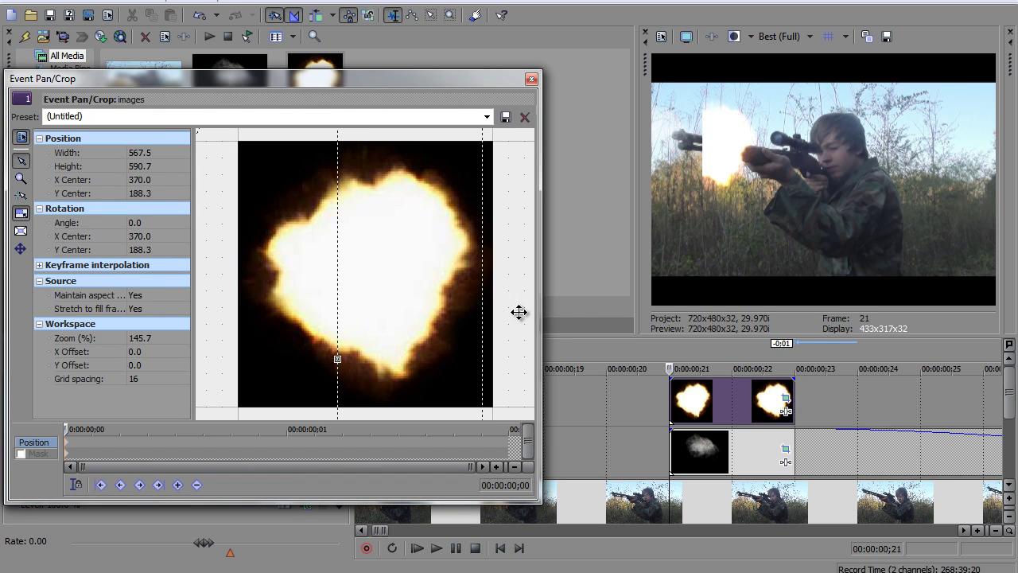
right_click(450, 303)
left_click(485, 310)
left_click(532, 78)
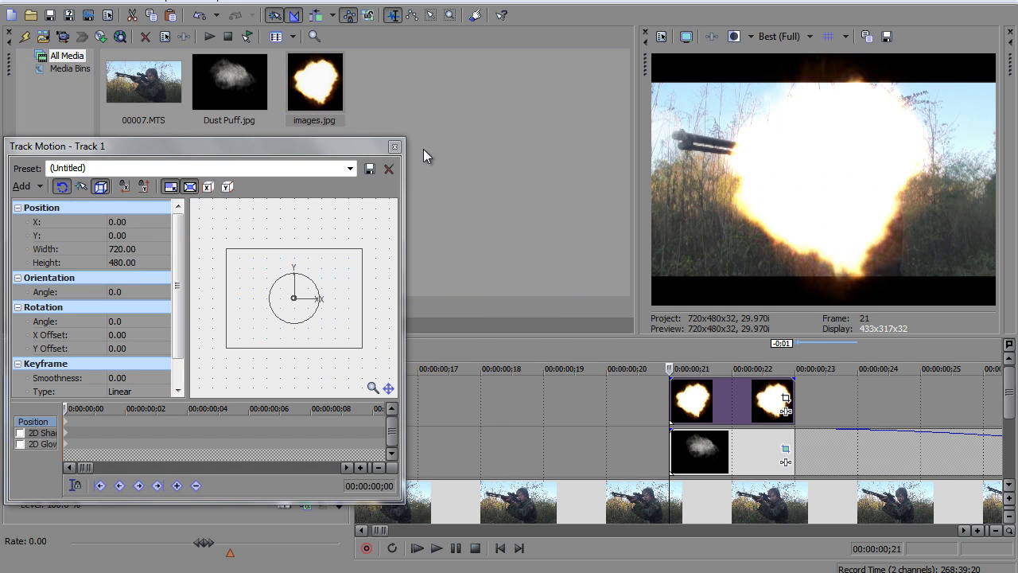
Step: Scale Track 1 motion to 228.75×152.50 and move it to the muzzle (X -336.57, Y 65.02)
left_click_drag(362, 348, 312, 314)
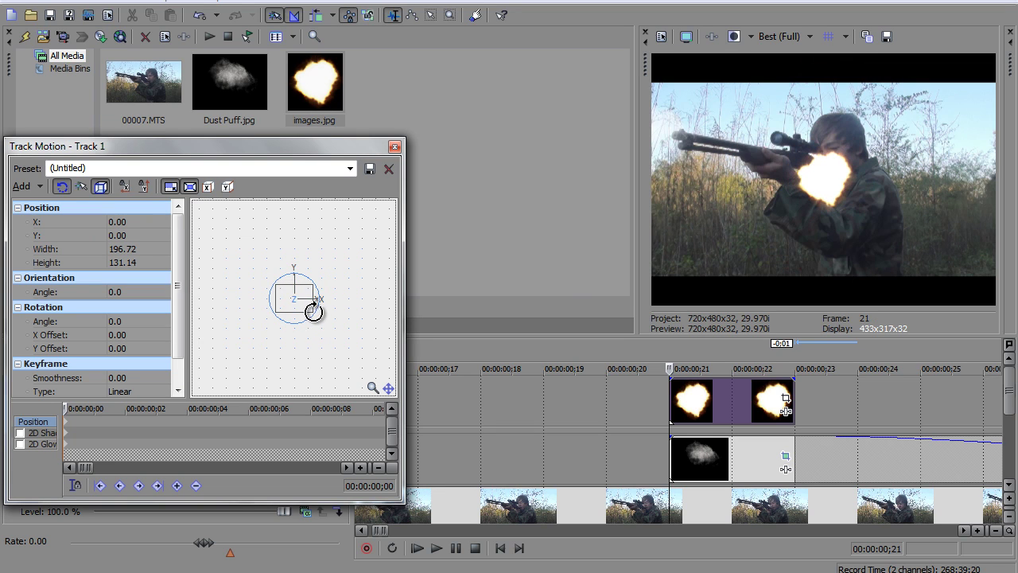
left_click_drag(312, 314, 319, 319)
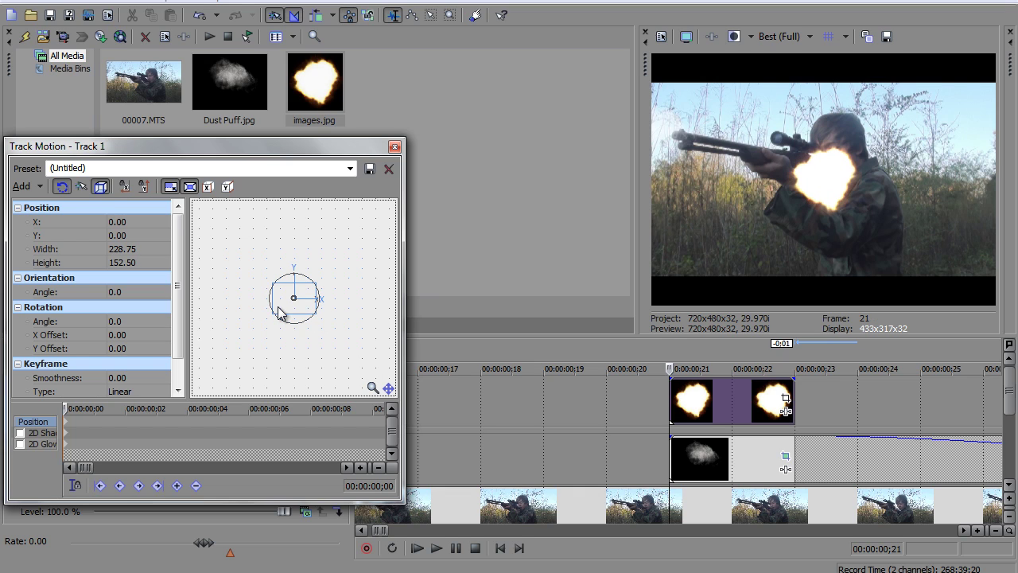
left_click_drag(280, 313, 216, 294)
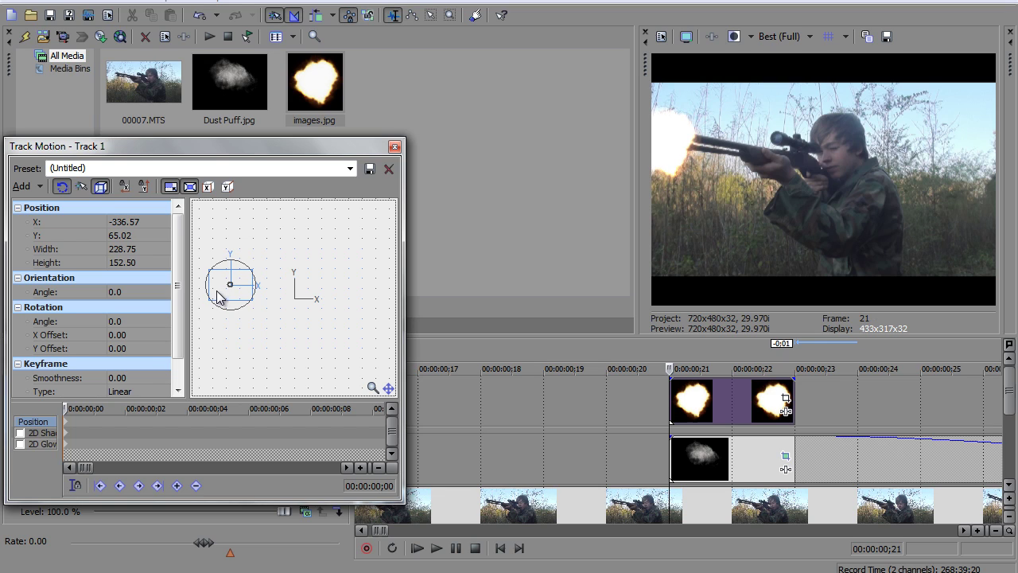
left_click(395, 146)
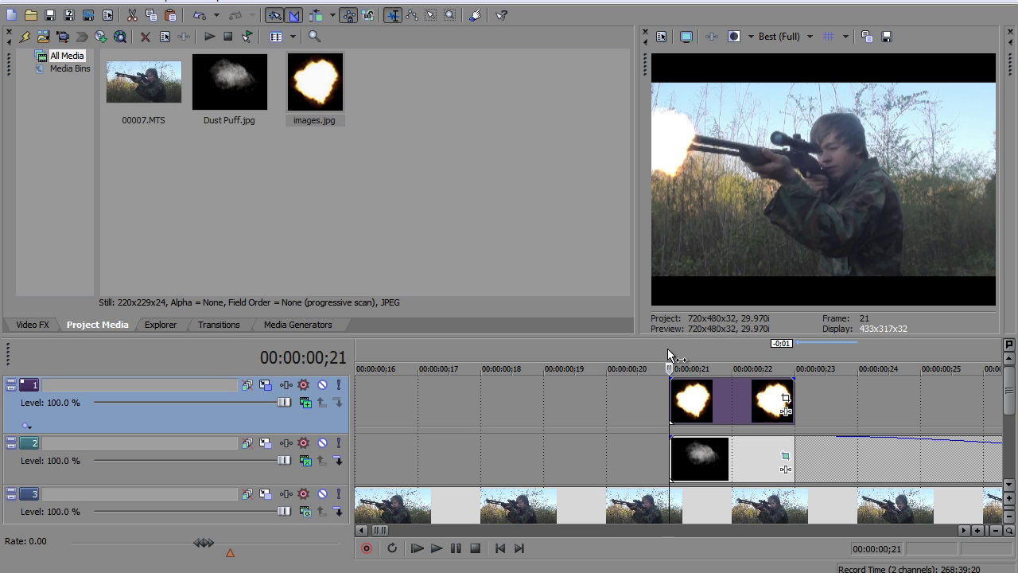
Step: At frame 21, add Sony Glow to the flash: orange 255/188/81, intensity 1.212, glow percent 0.030
key("Left")
key("Right")
key("Right")
key("Right")
key("Right")
key("Right")
key("Right")
key("Left")
key("Left")
key("Left")
key("Left")
key("Left")
left_click(785, 398)
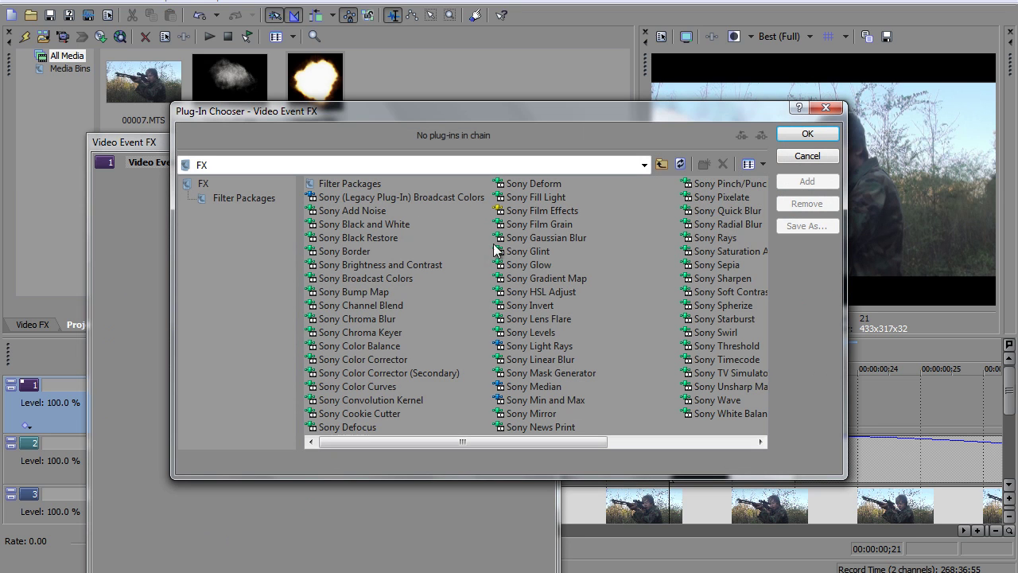
double_click(542, 265)
left_click(807, 134)
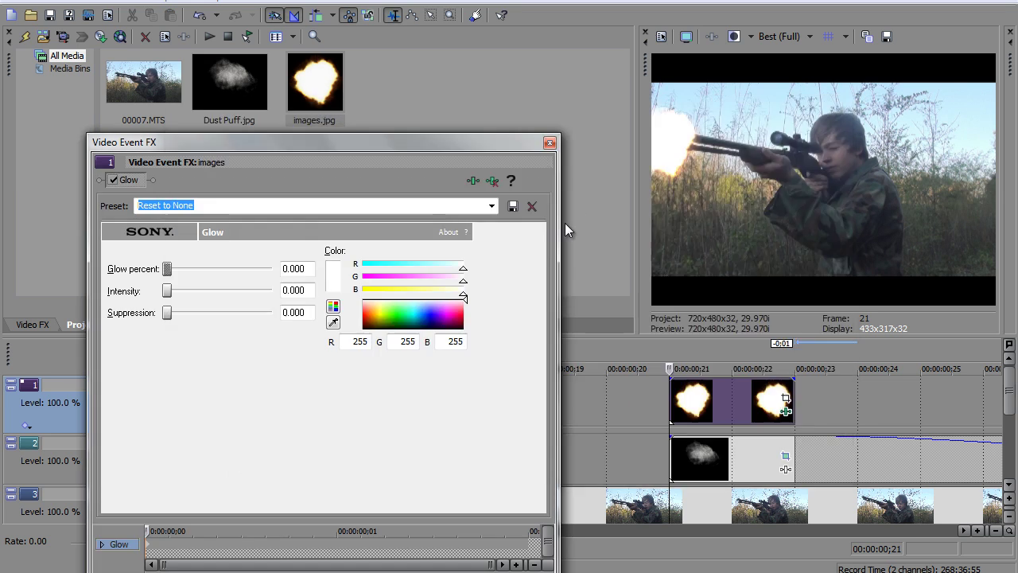
left_click(374, 308)
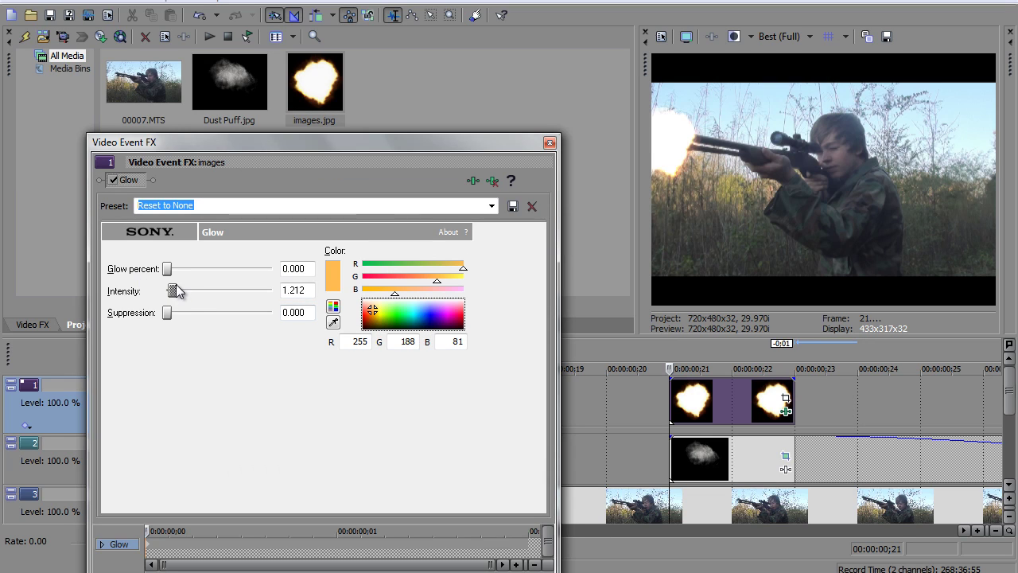
left_click_drag(171, 275, 174, 276)
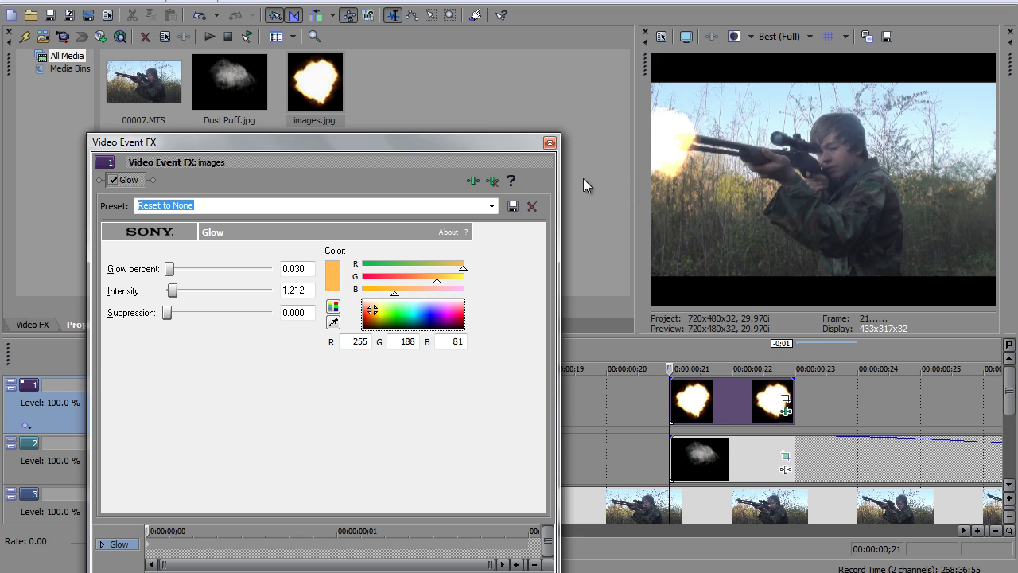
left_click(550, 144)
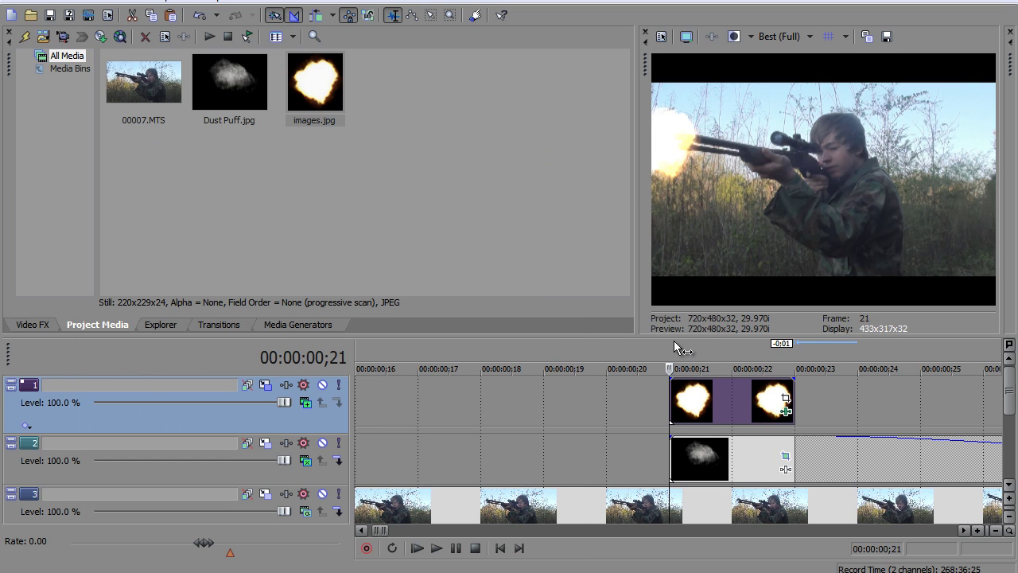
Step: Delete the empty audio track 4 from the timeline
scroll(674, 347, "down", 3)
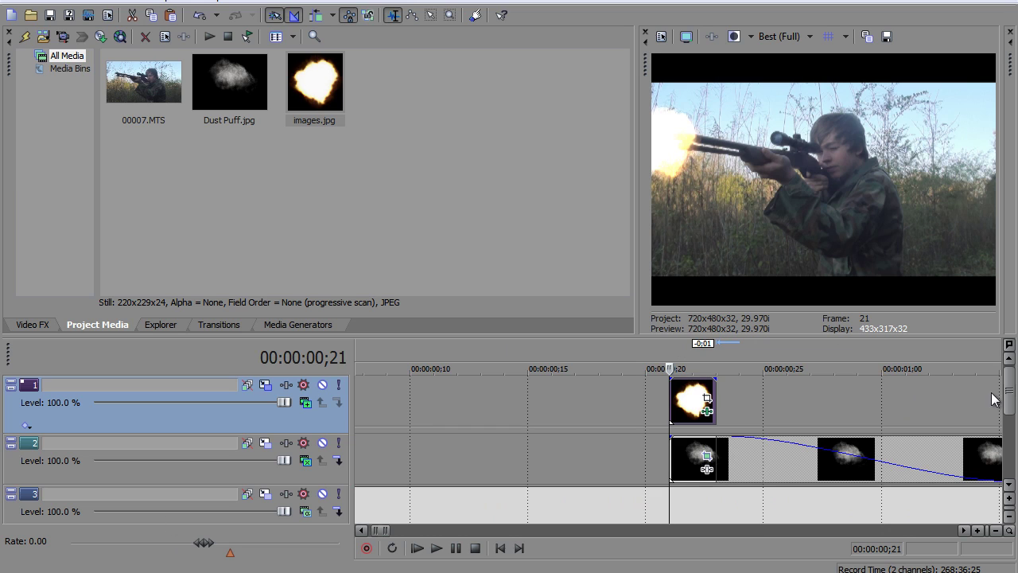
left_click(1006, 429)
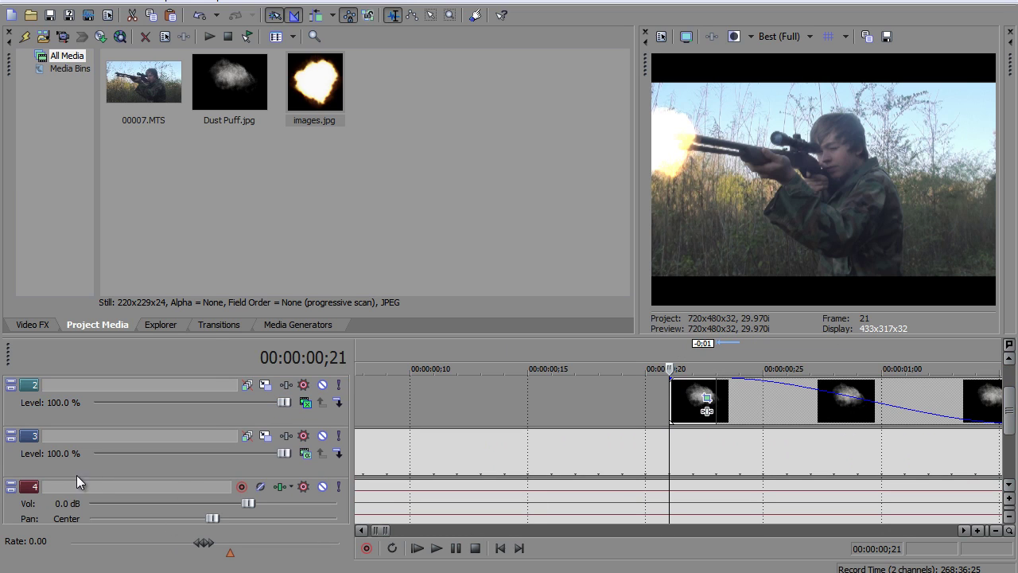
right_click(32, 479)
left_click(75, 343)
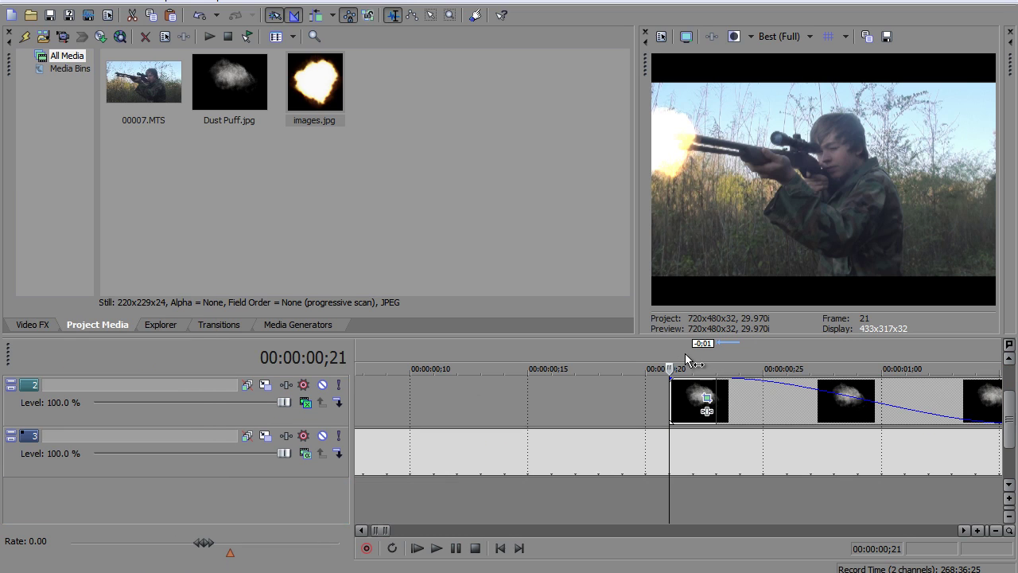
Step: Zoom out the timeline and place the playhead at 00:00:01;08
scroll(686, 358, "down", 3)
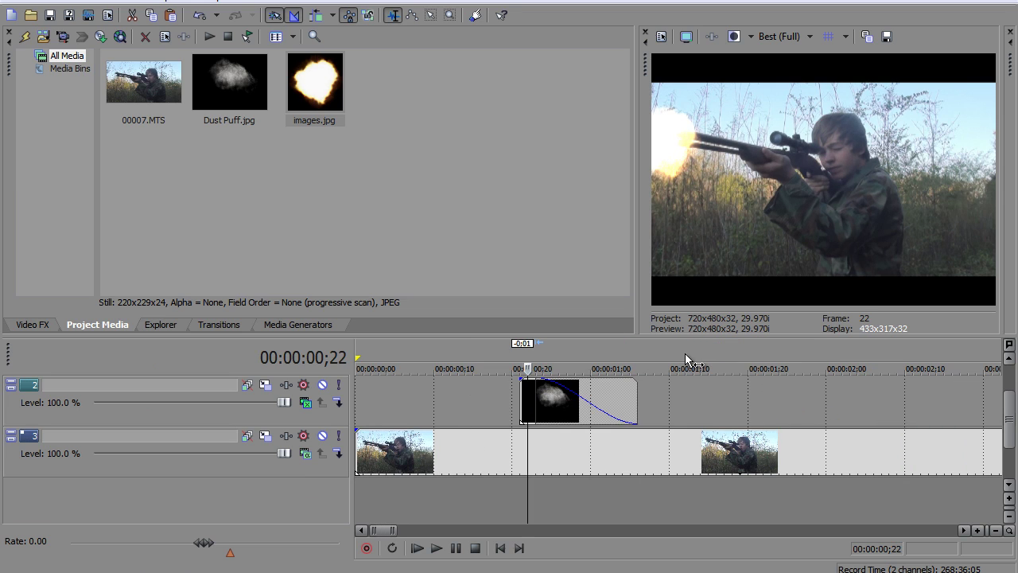
scroll(685, 353, "down", 4)
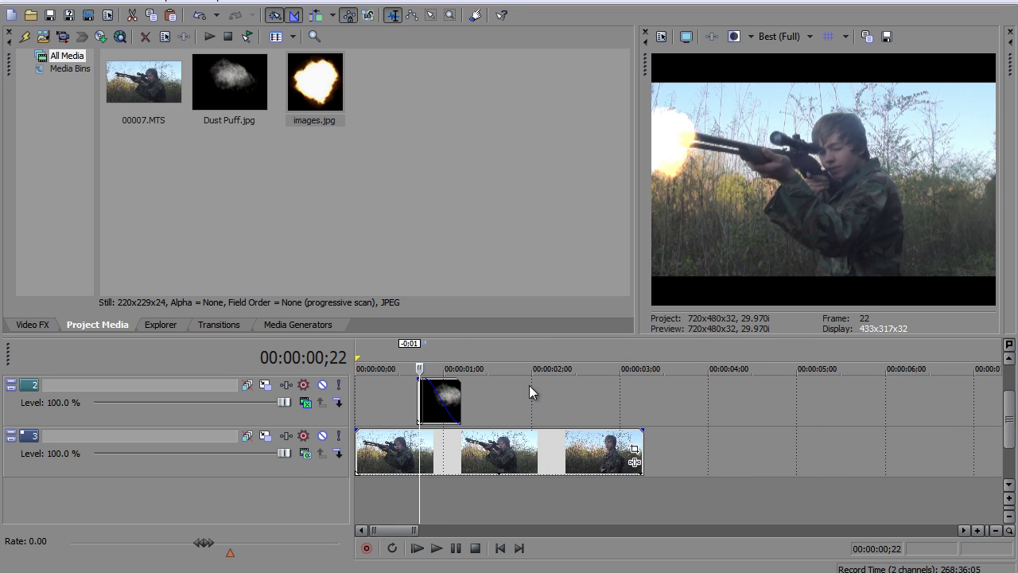
left_click(468, 350)
Step: Apply the Levels HQ preset (input start 0.125, end 0.922) to the 00007 clip; return to frame 21
left_click(32, 325)
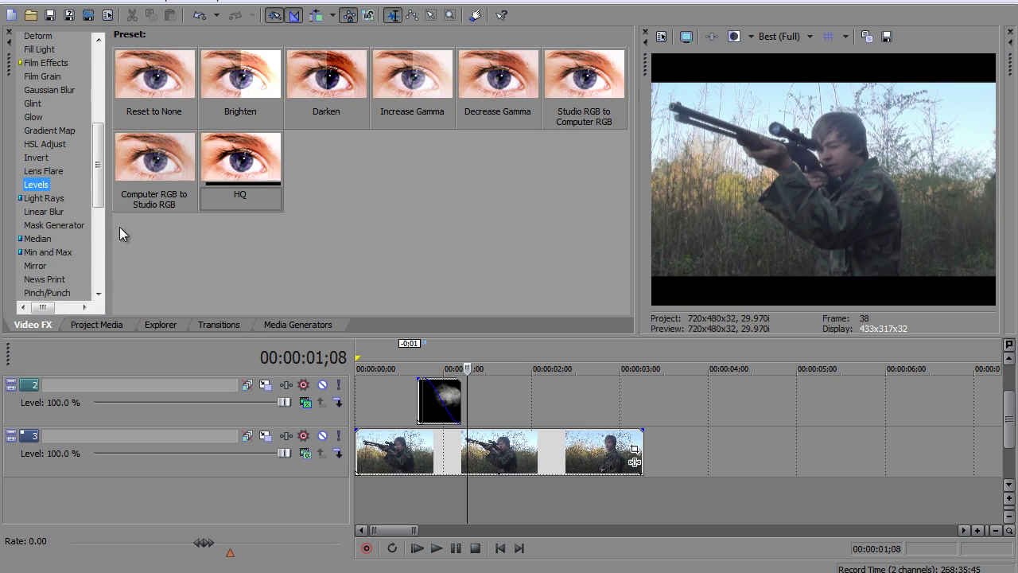
left_click_drag(235, 164, 495, 464)
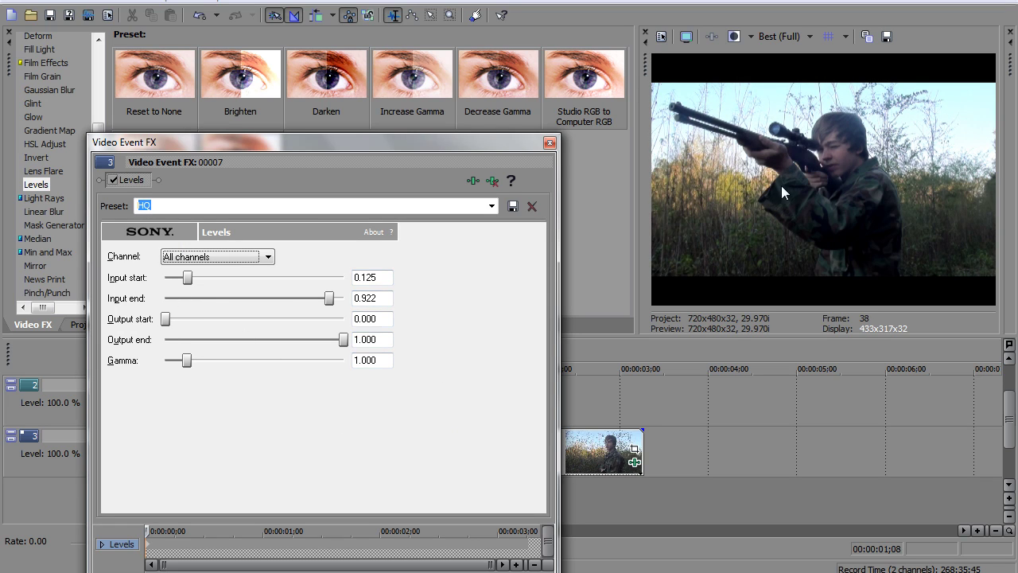
left_click(549, 142)
left_click(416, 355)
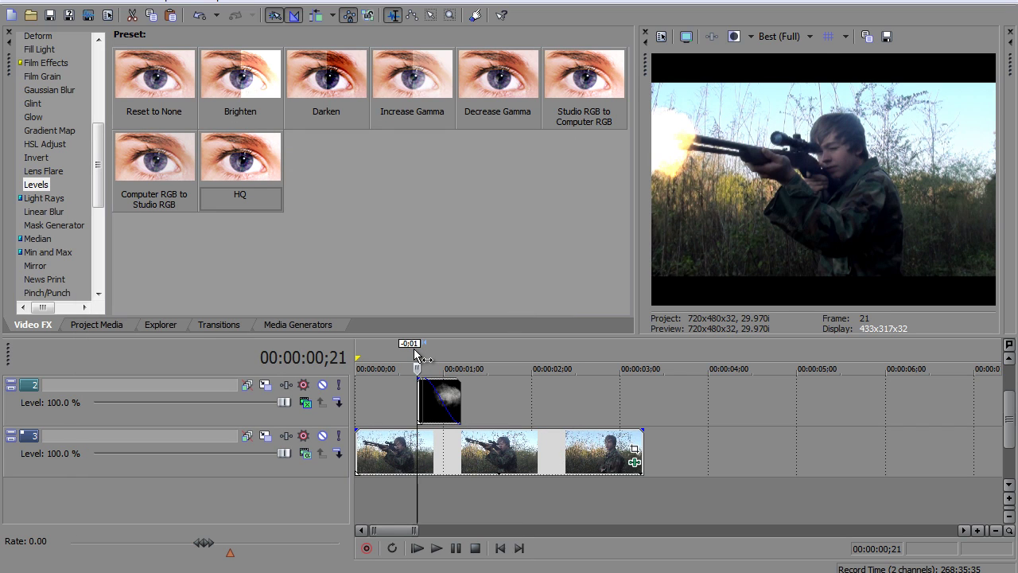
left_click(635, 462)
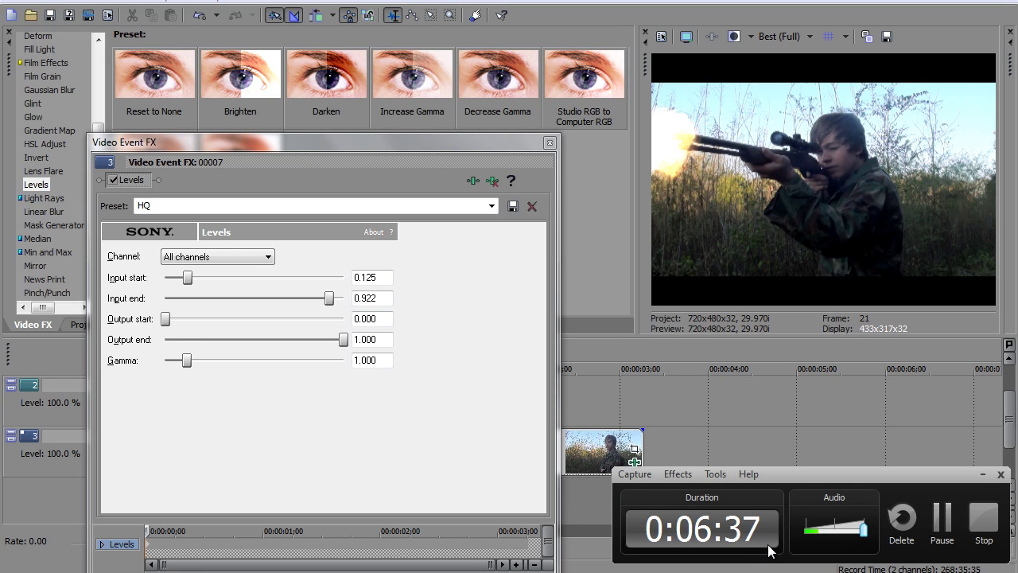
left_click(550, 143)
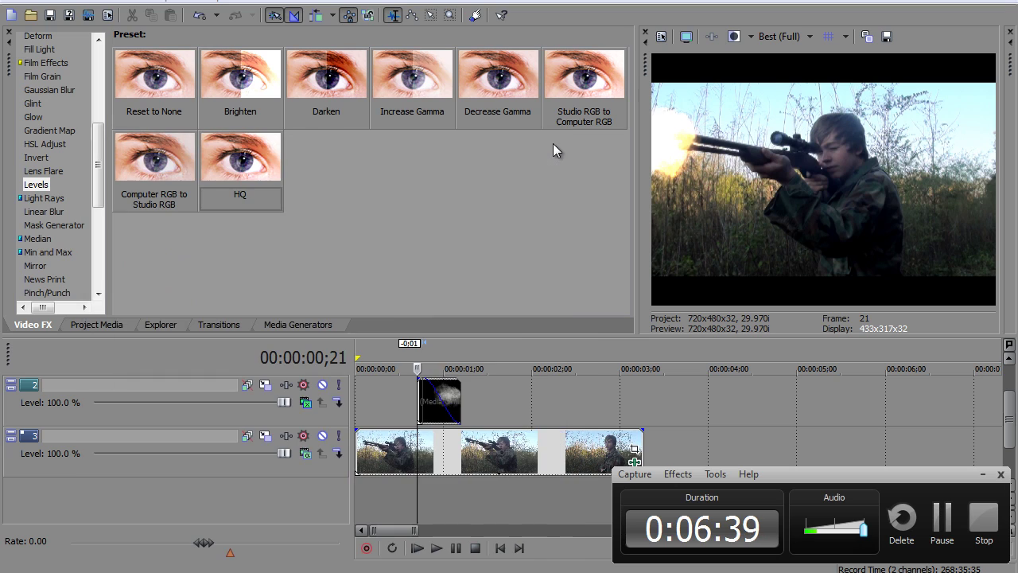